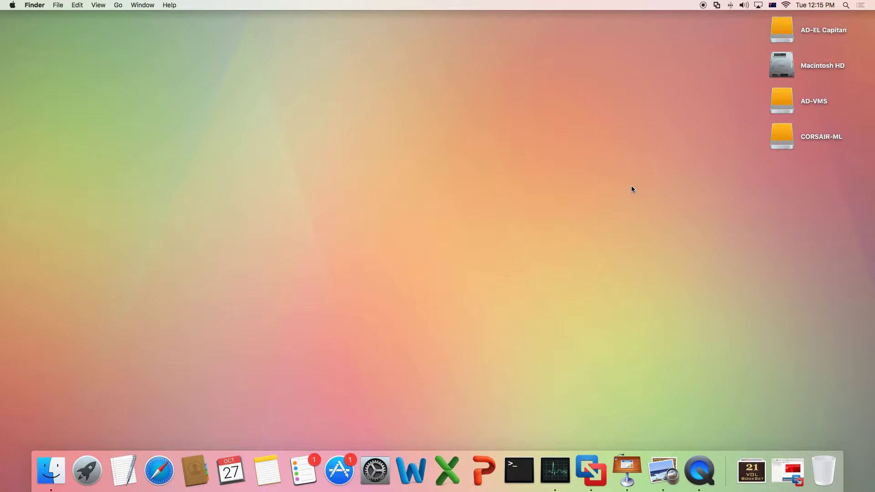
# Step: Leave the Mac desktop for the full-screen Windows 10 virtual machine
pyautogui.click(9, 5)
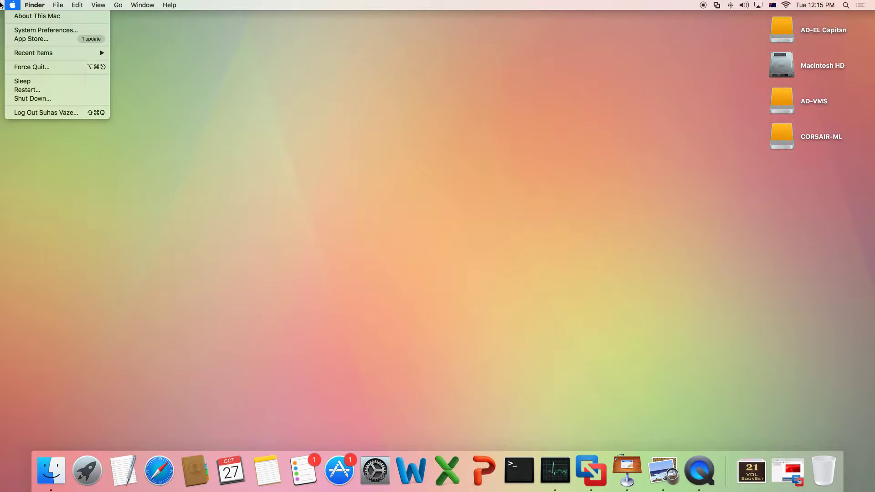
pyautogui.hotkey('ctrl', 'Right')
pyautogui.hotkey('ctrl', 'Right')
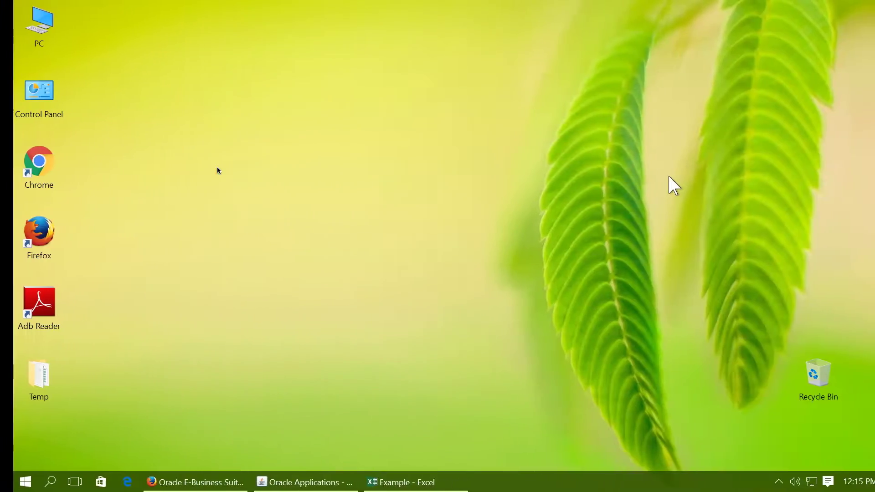
# Step: In the Example workbook, check Requirement Definition's 10-Mar-15 actual date and 20% weight
pyautogui.click(385, 482)
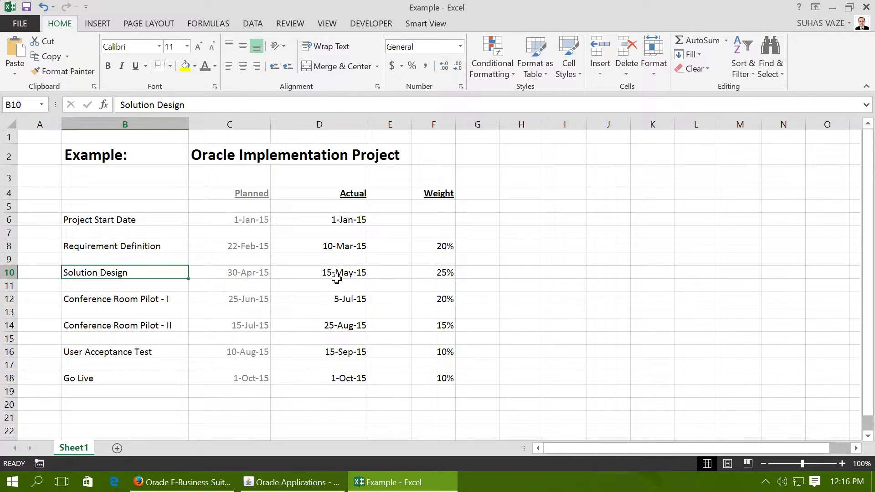
pyautogui.click(121, 257)
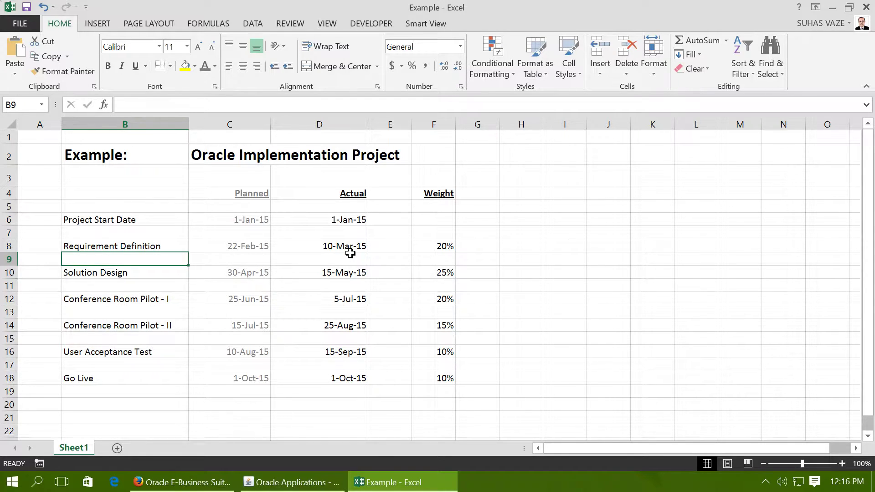
pyautogui.click(417, 249)
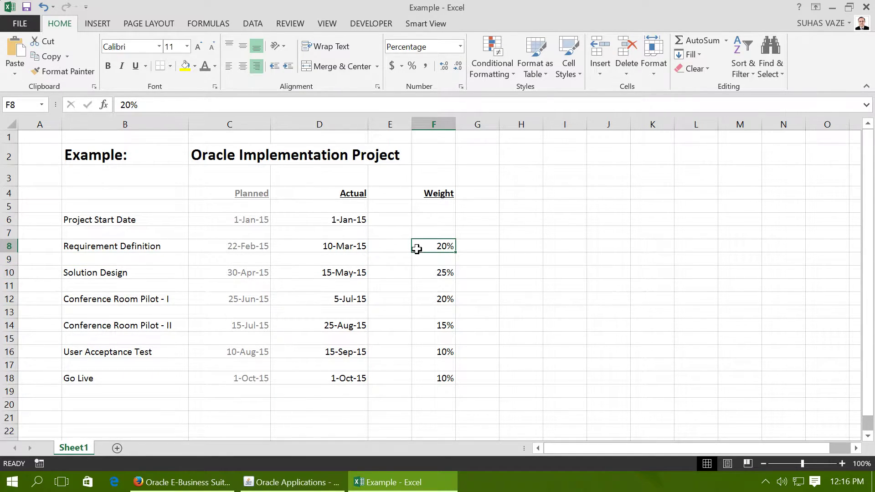
pyautogui.click(108, 249)
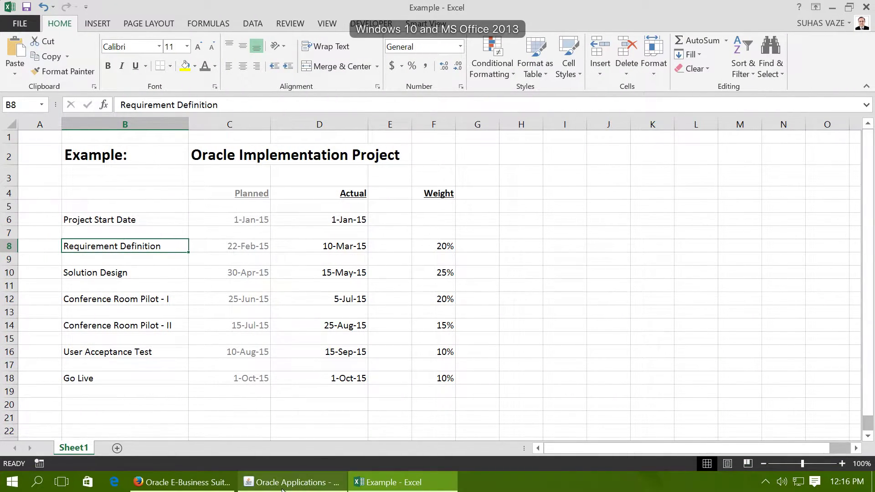
# Step: Open the Accounting Rules setup form under Setup > Transactions
pyautogui.click(283, 486)
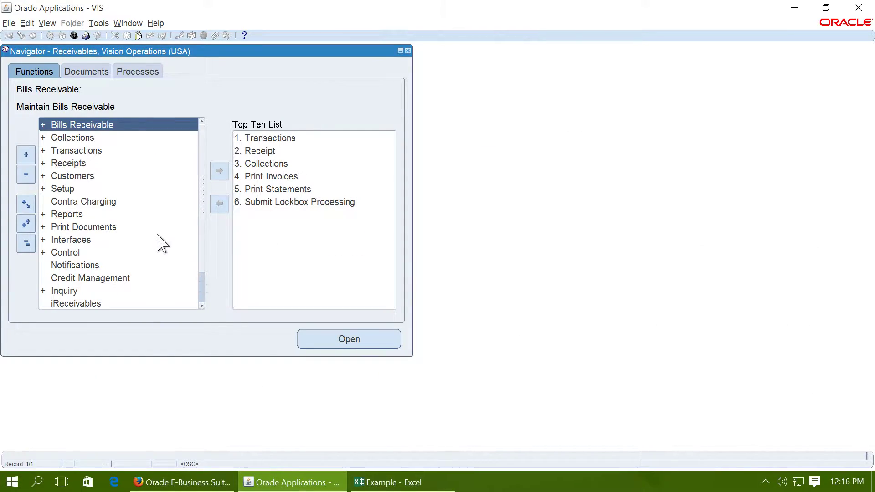
pyautogui.click(59, 187)
pyautogui.doubleClick(60, 189)
pyautogui.doubleClick(84, 201)
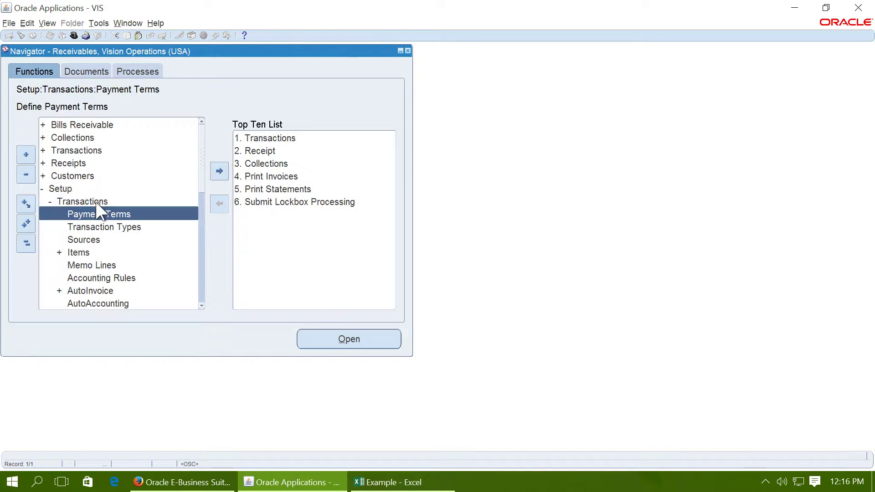
pyautogui.doubleClick(128, 277)
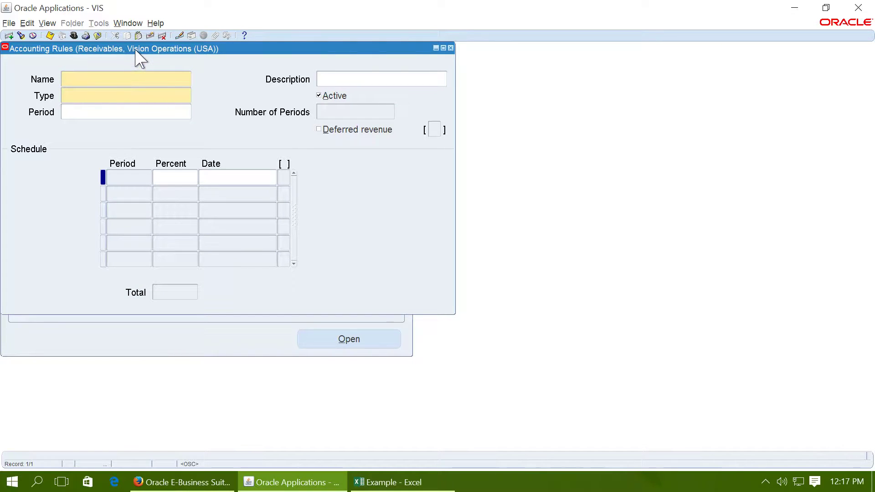
pyautogui.moveTo(135, 50); pyautogui.dragTo(373, 146)
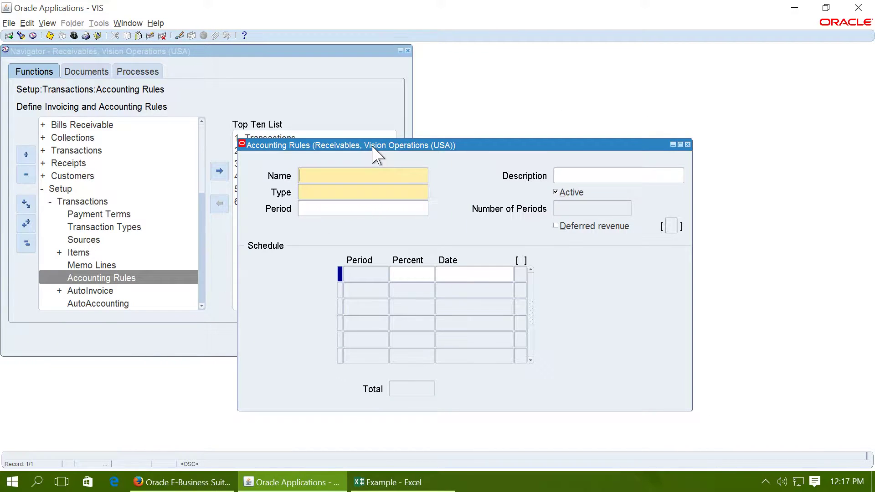
# Step: Create a Fixed Schedule rule named and described 'Milestone Revenue'
pyautogui.write('Milestone Revenue')
pyautogui.hotkey('ctrl', 'a')
pyautogui.hotkey('ctrl', 'c')
pyautogui.press('Tab')
pyautogui.hotkey('ctrl', 'v')
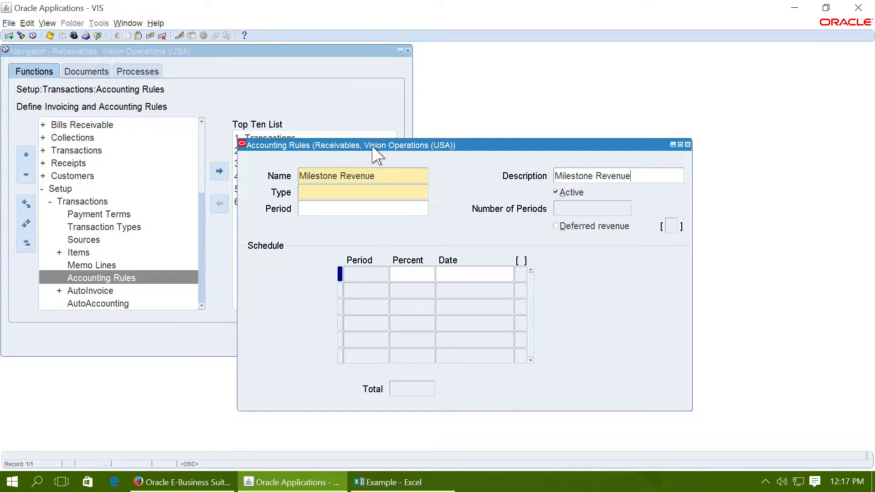
pyautogui.press('Tab')
pyautogui.click(425, 192)
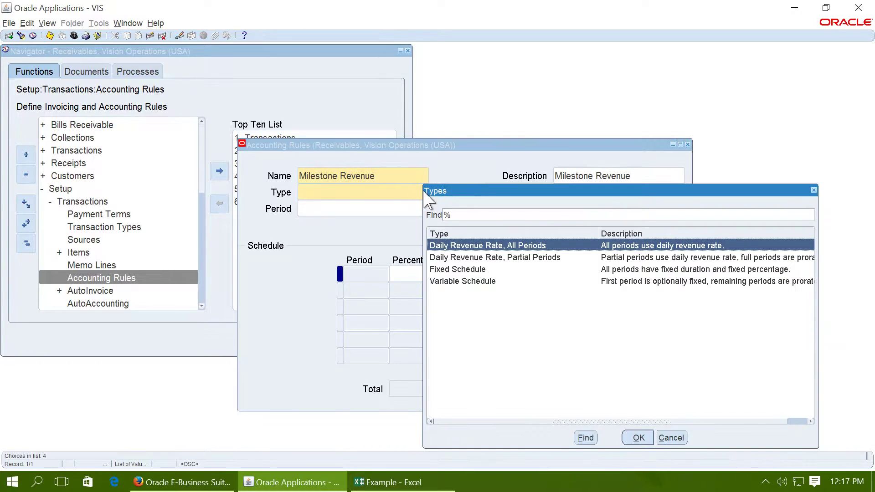
pyautogui.doubleClick(488, 269)
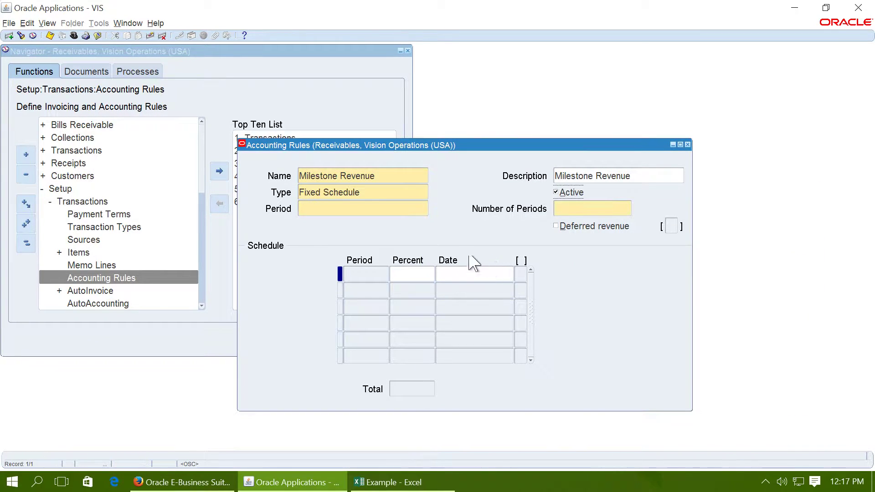
# Step: Set the rule's period to Month
pyautogui.click(313, 208)
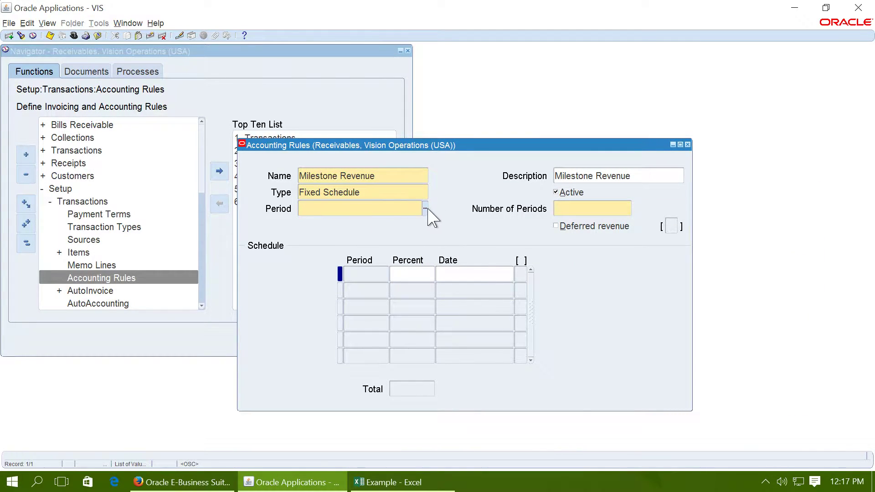
pyautogui.click(425, 210)
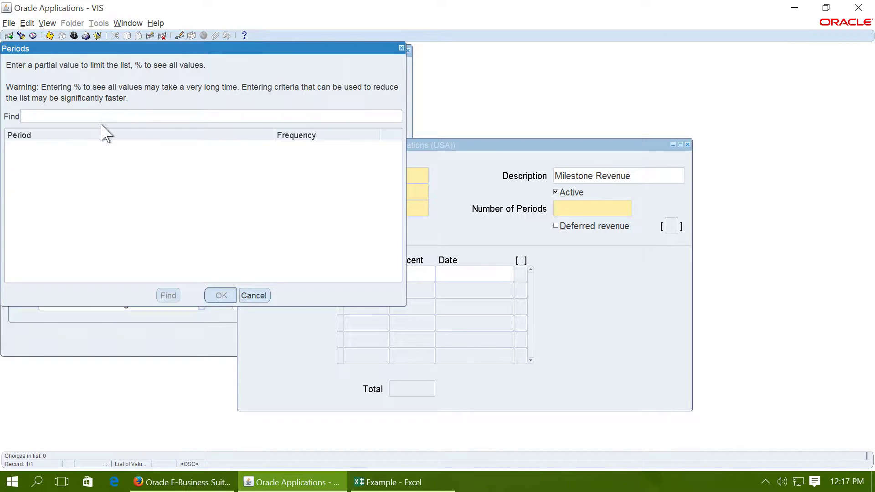
pyautogui.write('%')
pyautogui.press('Return')
pyautogui.write('month')
pyautogui.press('Return')
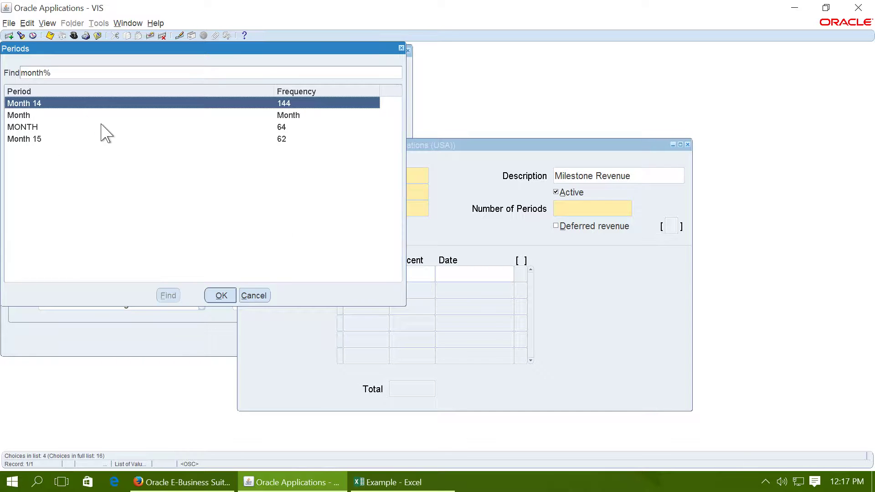
pyautogui.doubleClick(59, 116)
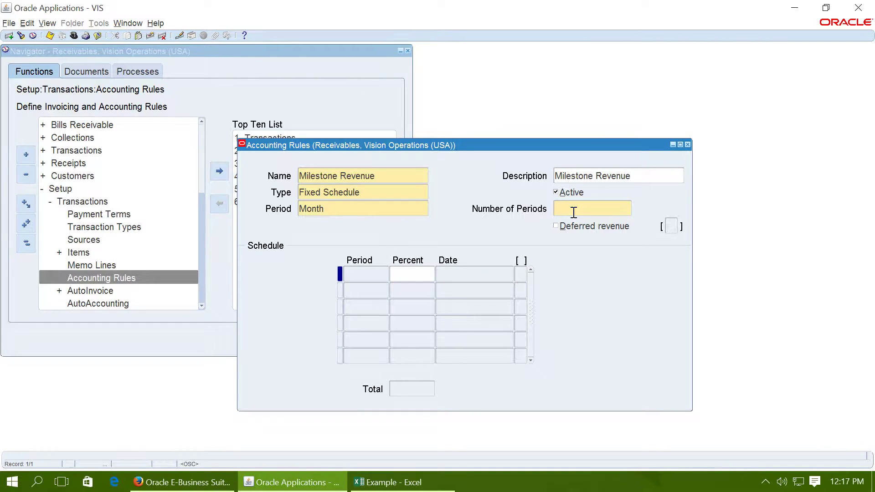
# Step: Give the rule 1 period at 100% and save it
pyautogui.click(573, 212)
pyautogui.write('1')
pyautogui.press('Tab')
pyautogui.click(402, 273)
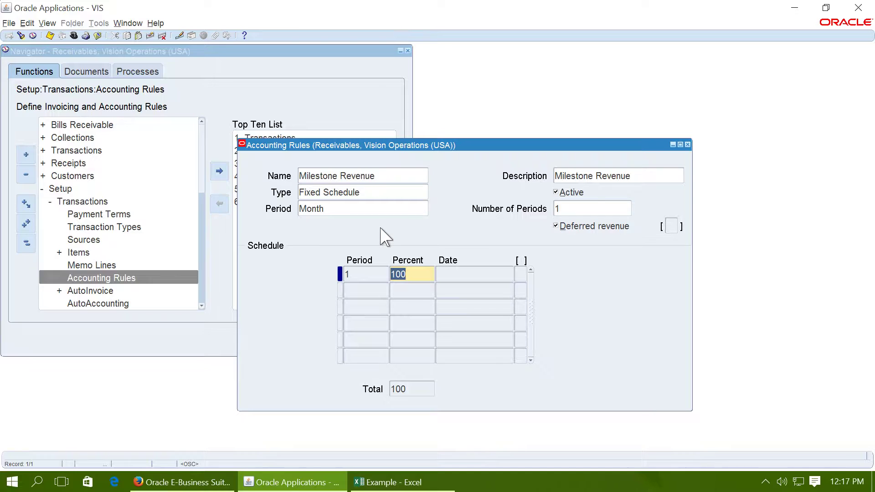
pyautogui.hotkey('ctrl', 's')
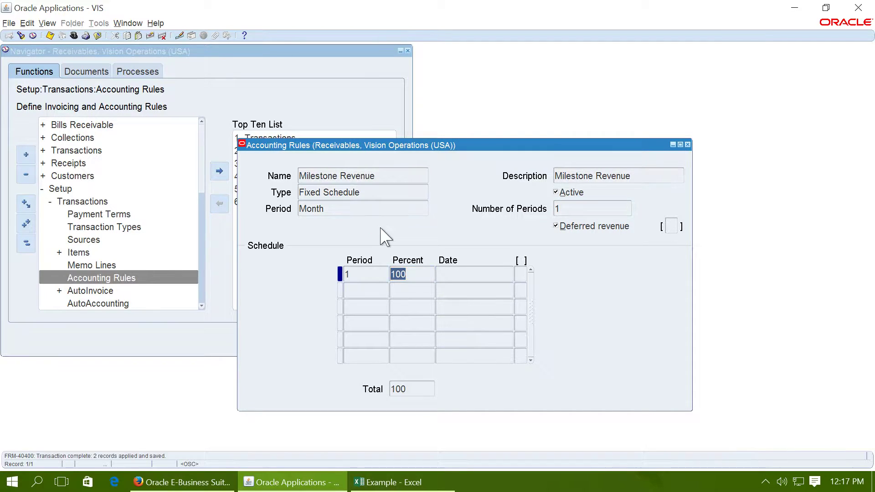
pyautogui.click(688, 145)
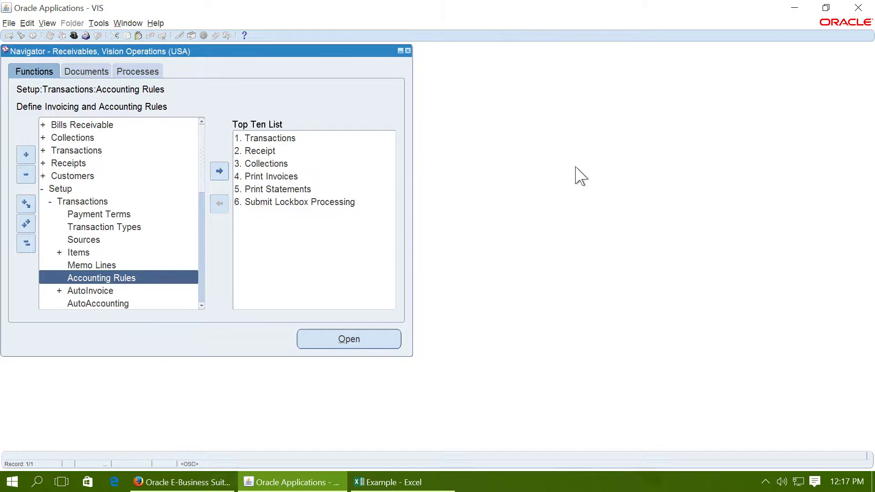
# Step: Collapse Setup and open the Transactions entry form from the Transactions group
pyautogui.click(64, 188)
pyautogui.click(64, 187)
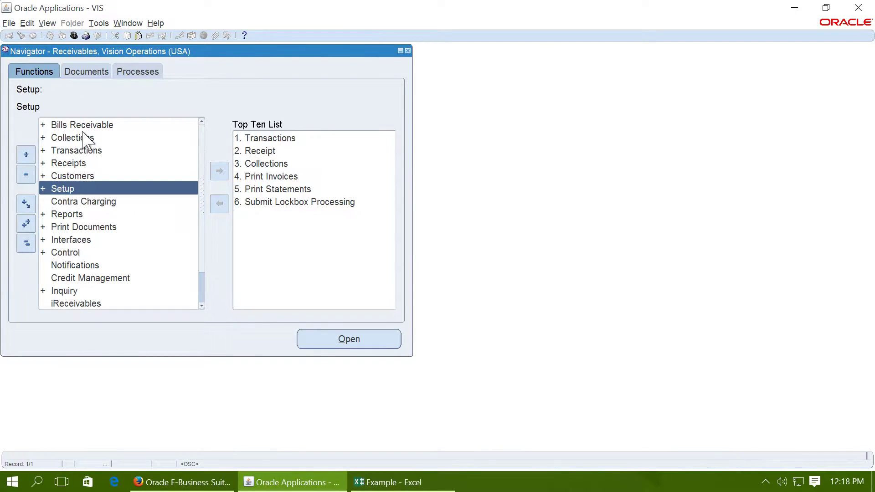
pyautogui.click(73, 150)
pyautogui.doubleClick(74, 151)
pyautogui.doubleClick(86, 164)
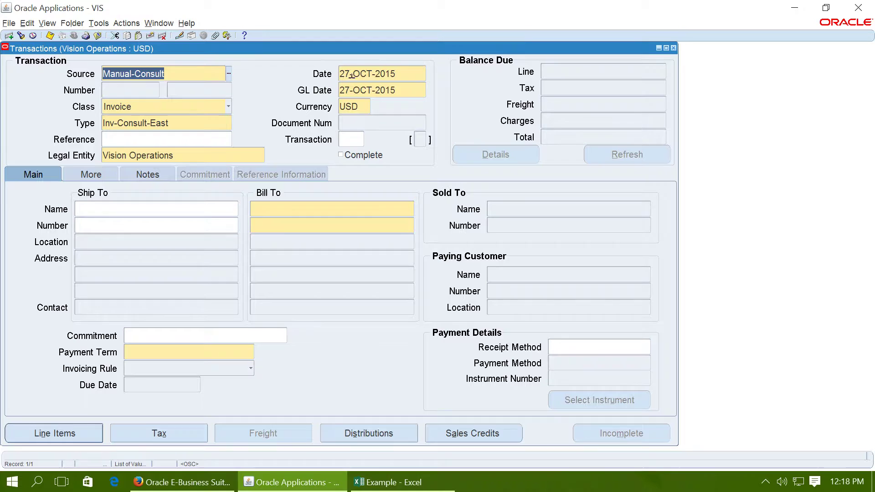
# Step: Set the invoice's transaction date and GL date to 01-JAN-2015
pyautogui.click(409, 74)
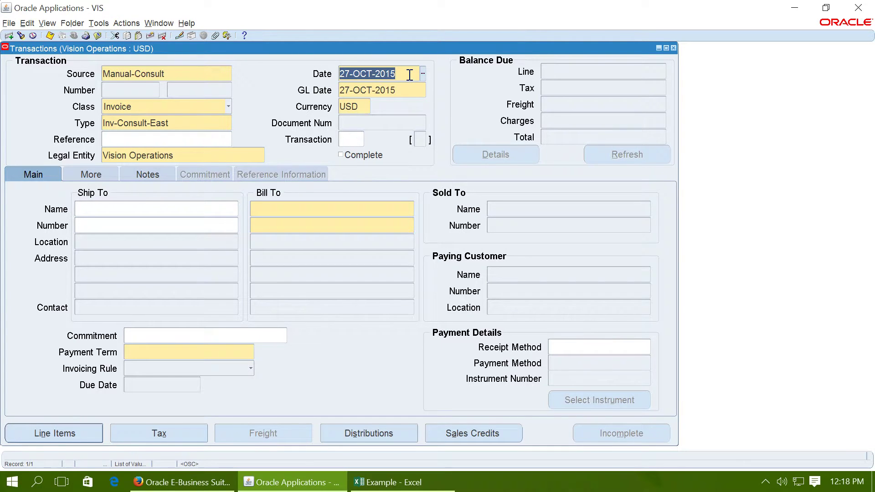
pyautogui.write('1')
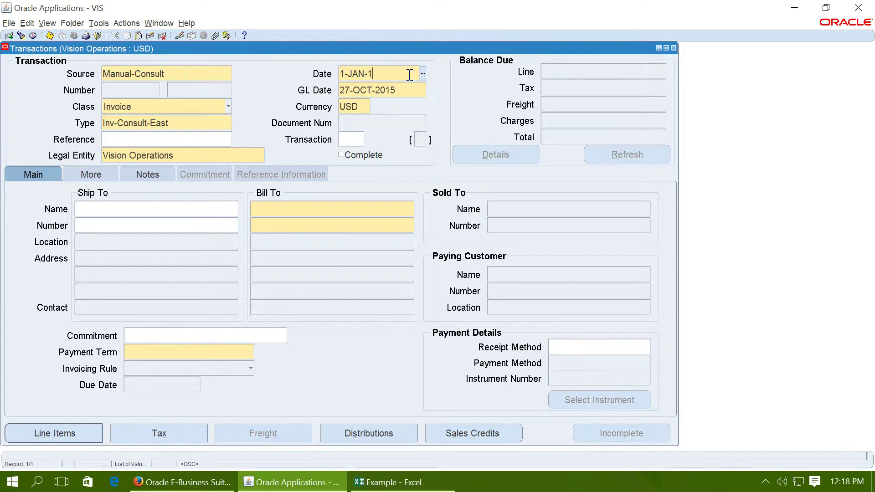
pyautogui.write('-JAN-2015')
pyautogui.press('Tab')
pyautogui.write('1-JAN-15')
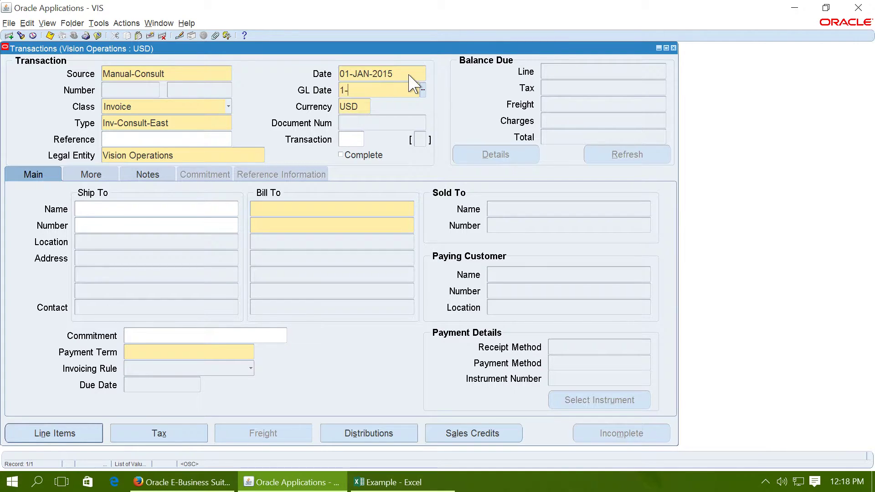
pyautogui.click(408, 74)
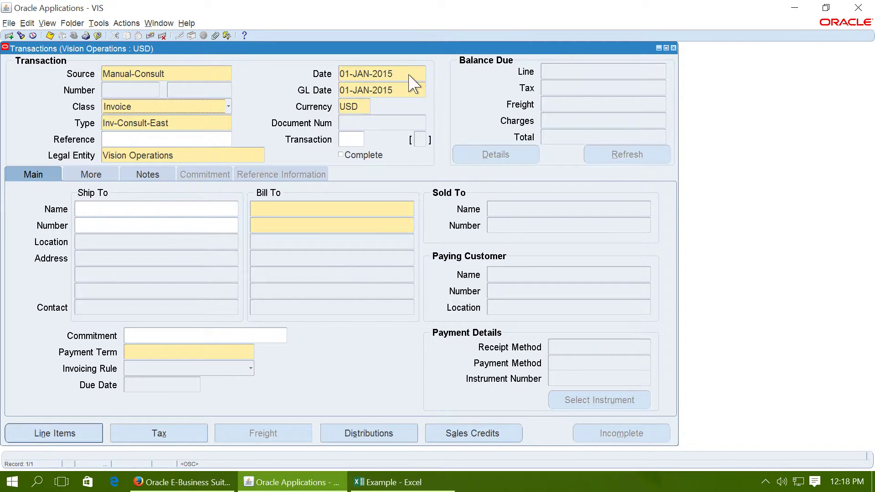
# Step: Choose Business World as the bill-to customer
pyautogui.click(285, 210)
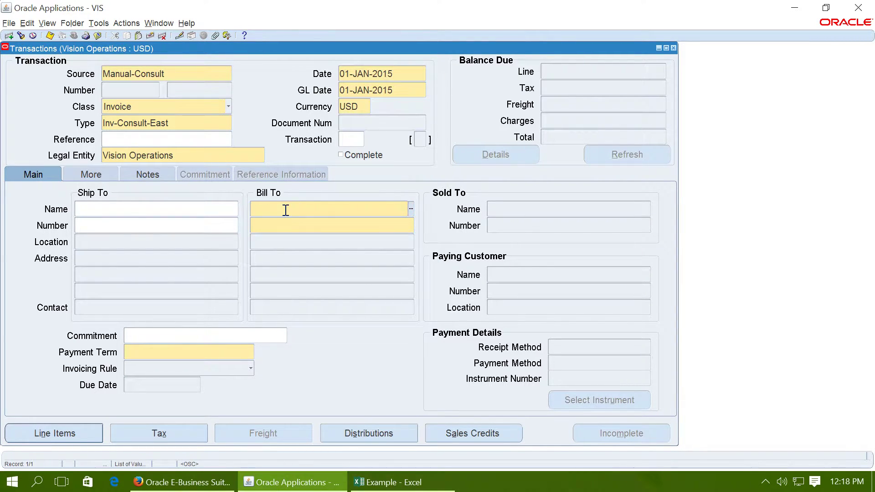
pyautogui.doubleClick(285, 210)
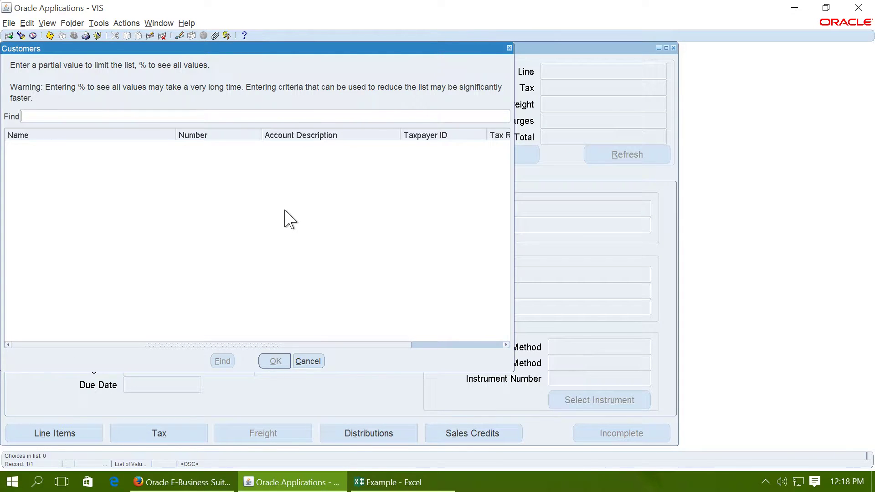
pyautogui.write('Bus%')
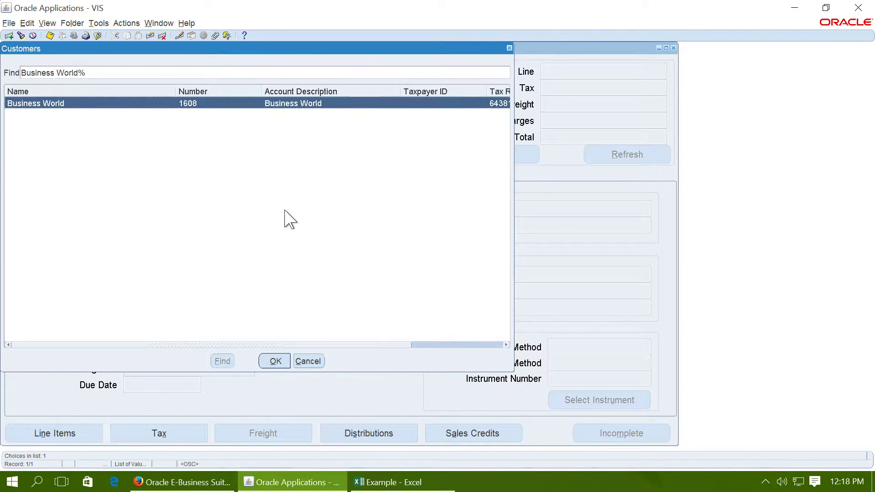
pyautogui.press('Return')
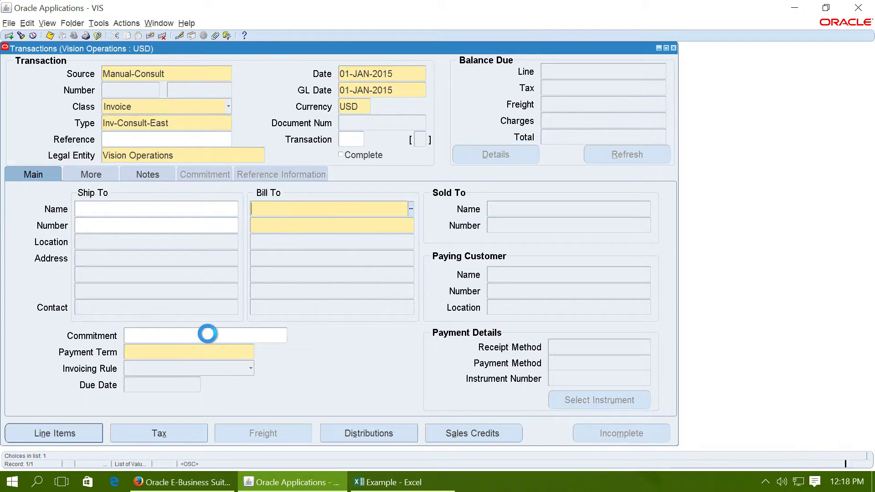
# Step: Set payment terms to IMMEDIATE and the invoicing rule to In Advance
pyautogui.click(181, 353)
pyautogui.write('immed')
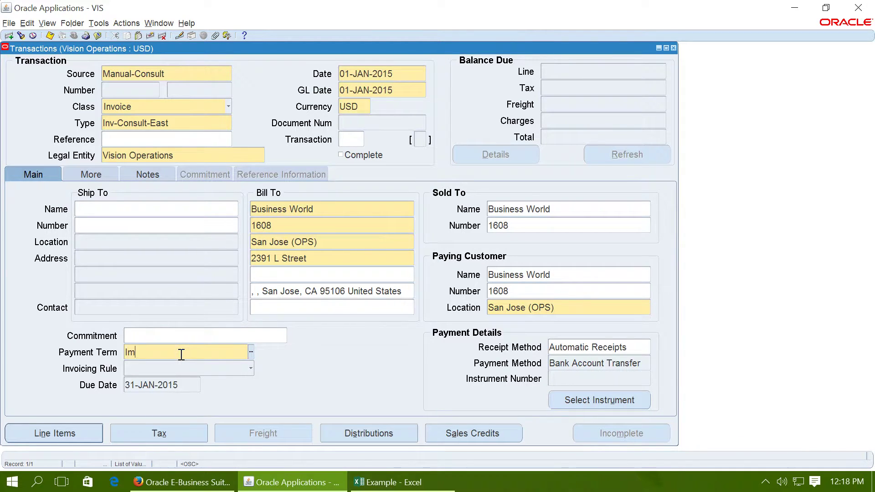
pyautogui.press('Tab')
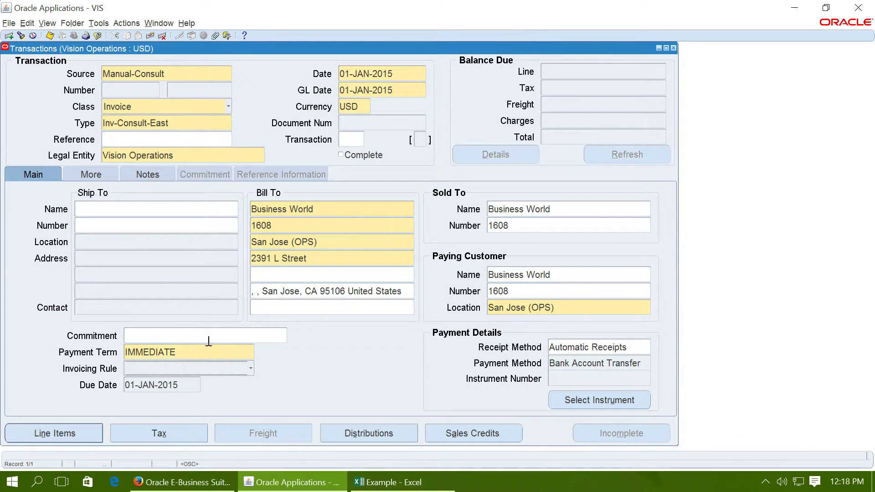
pyautogui.click(162, 370)
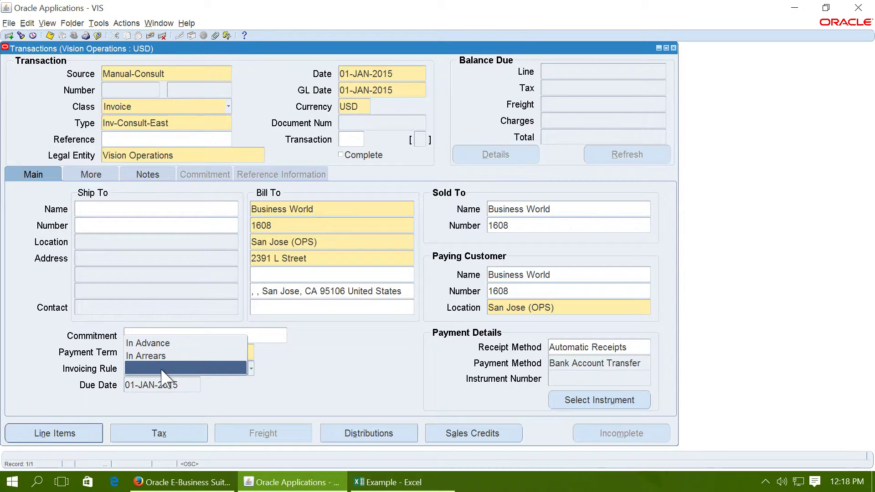
pyautogui.click(161, 344)
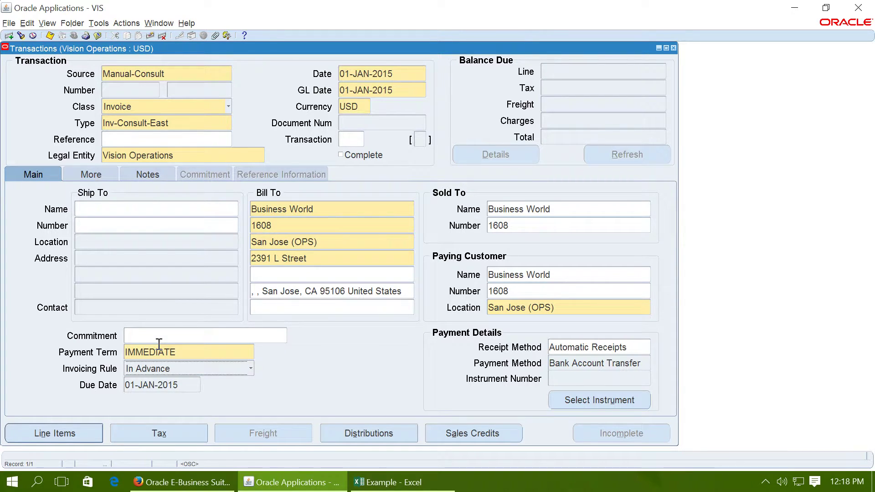
pyautogui.click(76, 432)
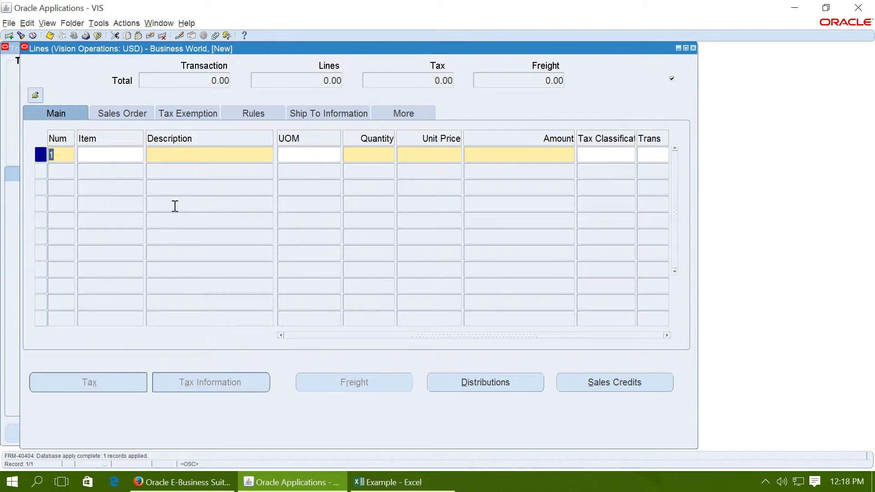
# Step: Add line 1 as Principal Consultant, quantity 5423 at 425, totalling 2,304,775.00
pyautogui.click(205, 154)
pyautogui.doubleClick(205, 153)
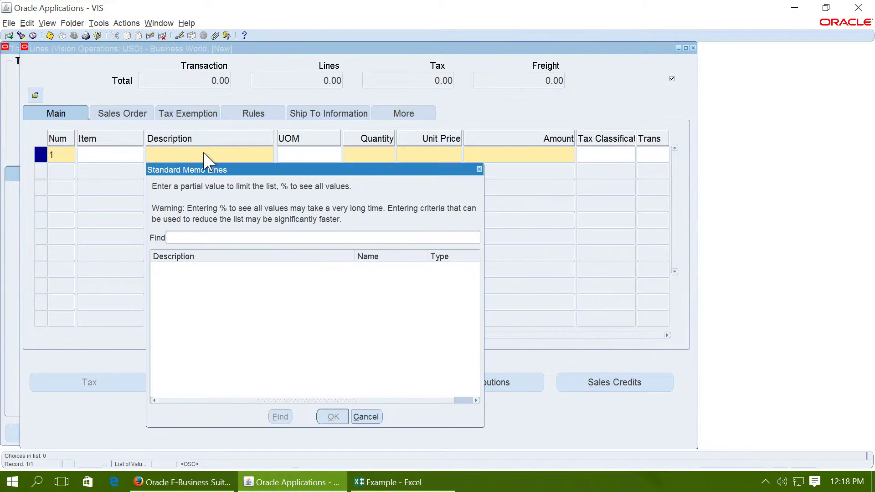
pyautogui.write('Principal Consultant%')
pyautogui.press('Return')
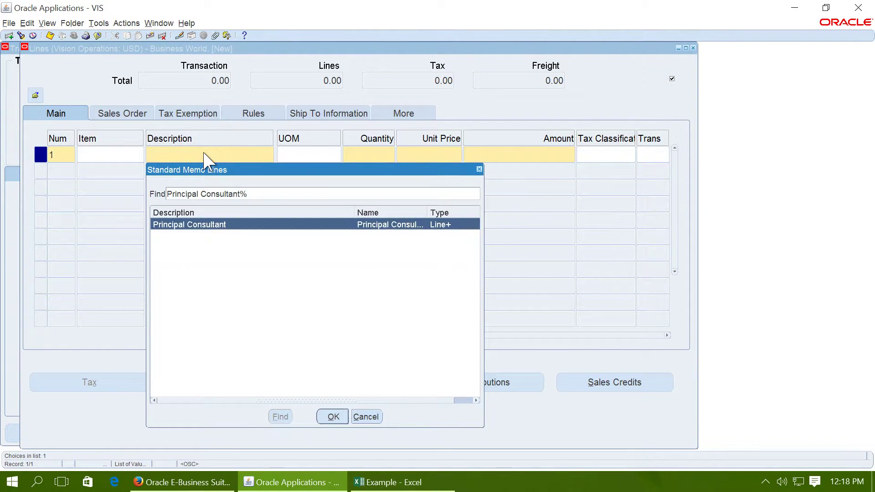
pyautogui.press('Return')
pyautogui.press('Tab')
pyautogui.press('Tab')
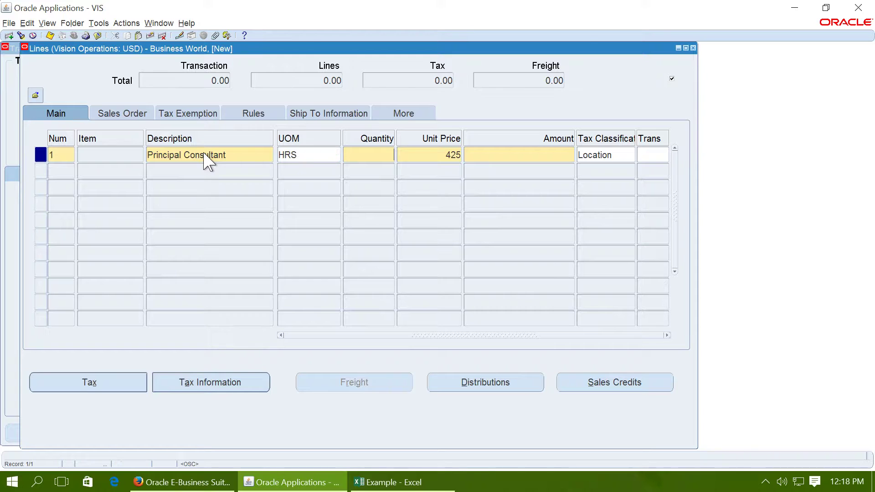
pyautogui.write('5423')
pyautogui.press('Tab')
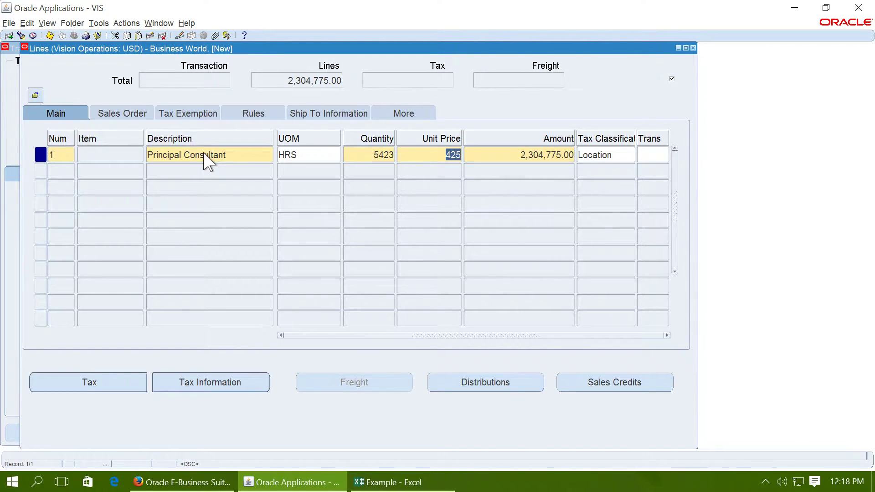
pyautogui.hotkey('ctrl', 's')
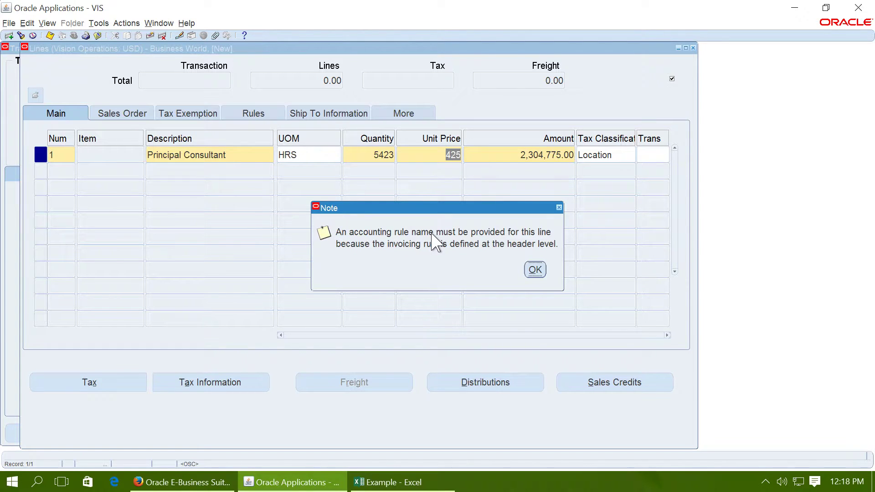
# Step: Assign line 1 the Milestone Revenue accounting rule from 01-JAN-2015, save, and close Lines
pyautogui.click(535, 269)
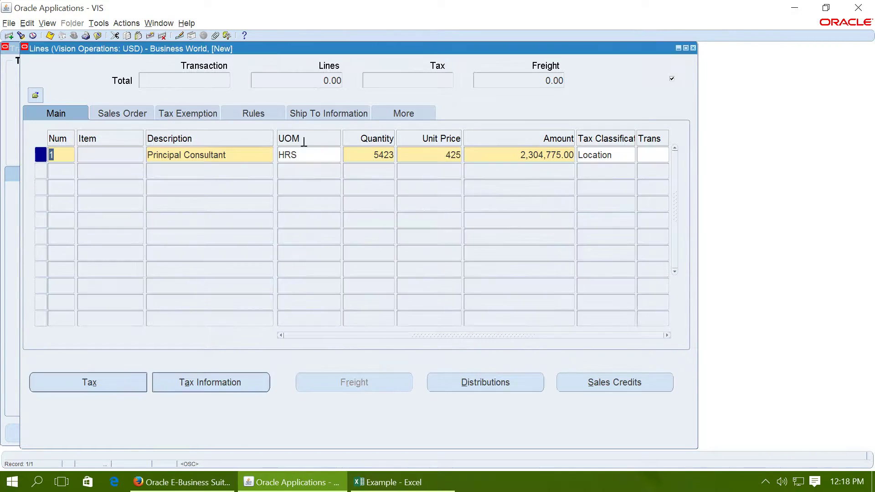
pyautogui.click(241, 117)
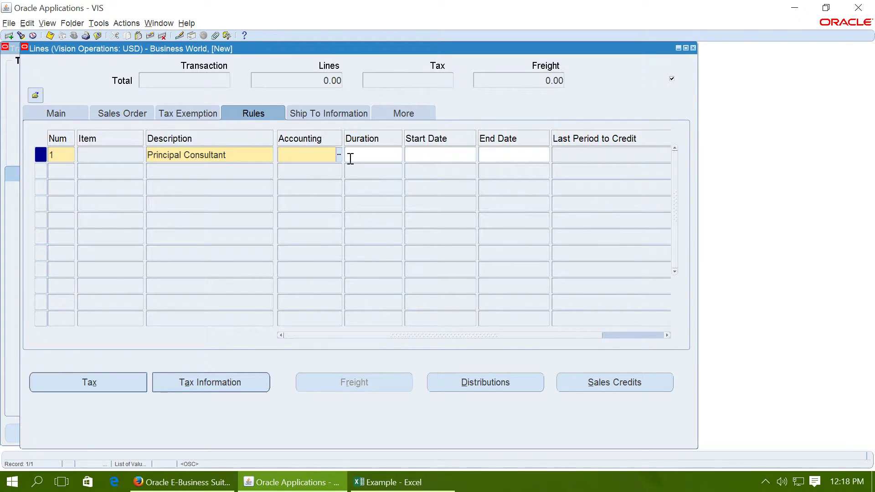
pyautogui.click(339, 155)
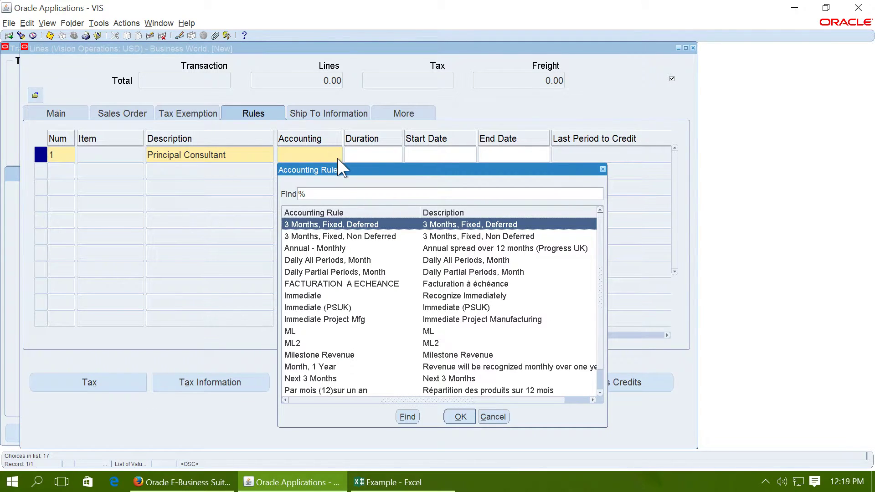
pyautogui.write('m')
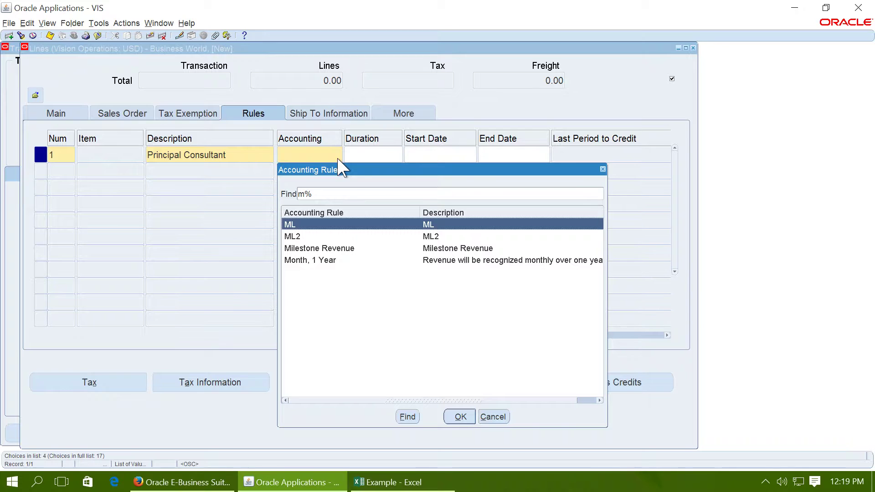
pyautogui.press('Down')
pyautogui.press('Down')
pyautogui.press('Return')
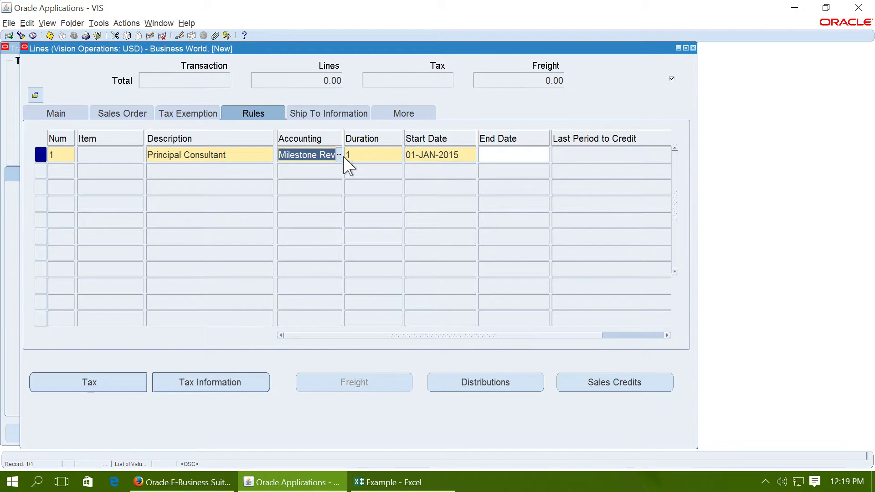
pyautogui.click(357, 154)
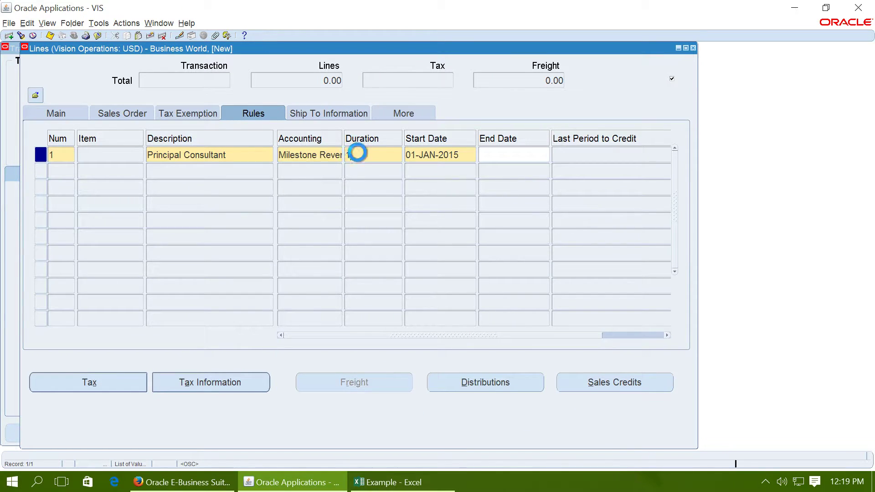
pyautogui.click(471, 156)
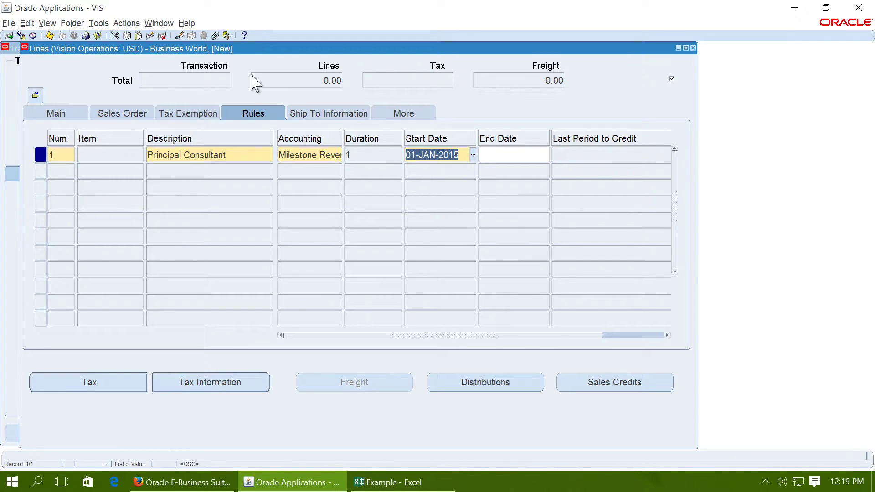
pyautogui.click(49, 36)
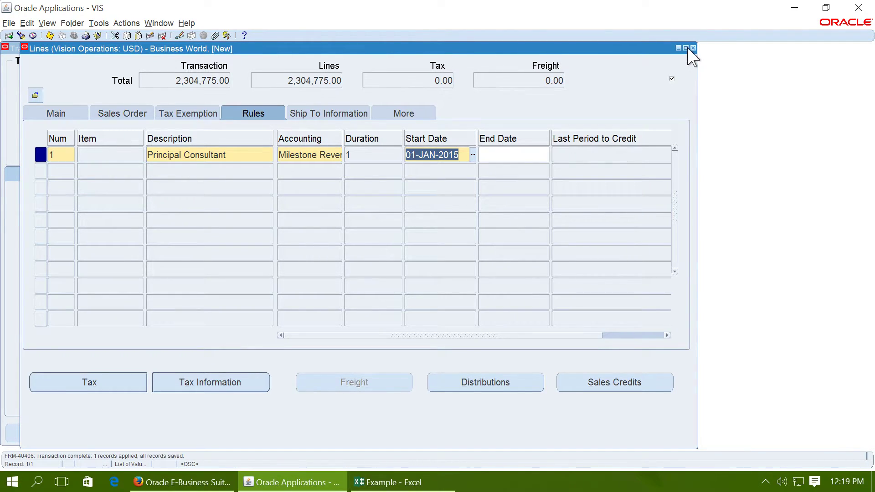
pyautogui.click(693, 48)
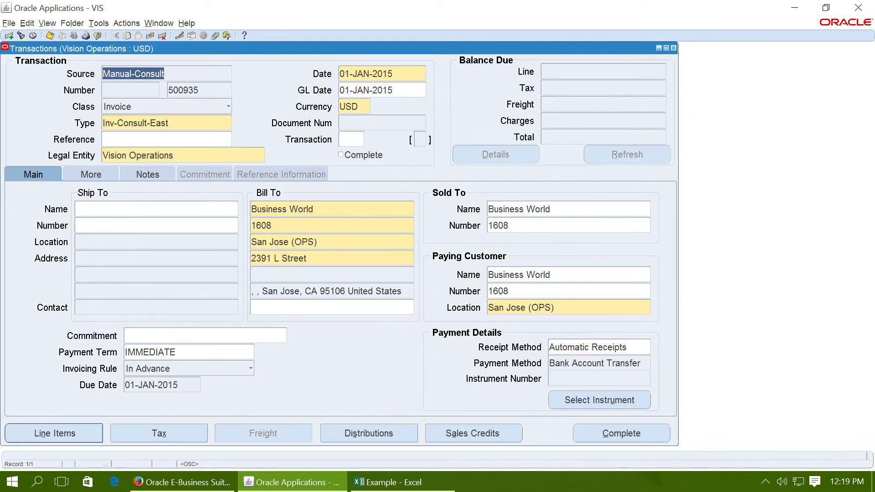
# Step: Clear the receipt method, complete invoice 500935 for 2,304,775.00, and launch Create Accounting
pyautogui.click(618, 347)
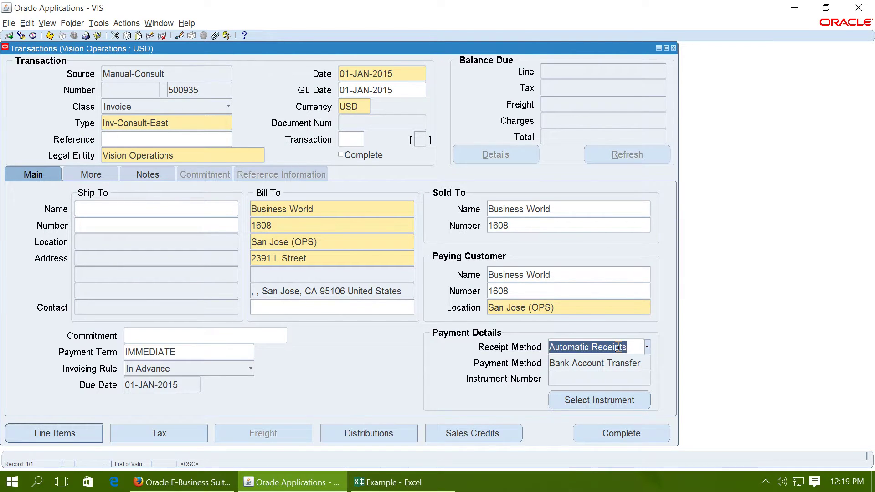
pyautogui.press('Delete')
pyautogui.press('Tab')
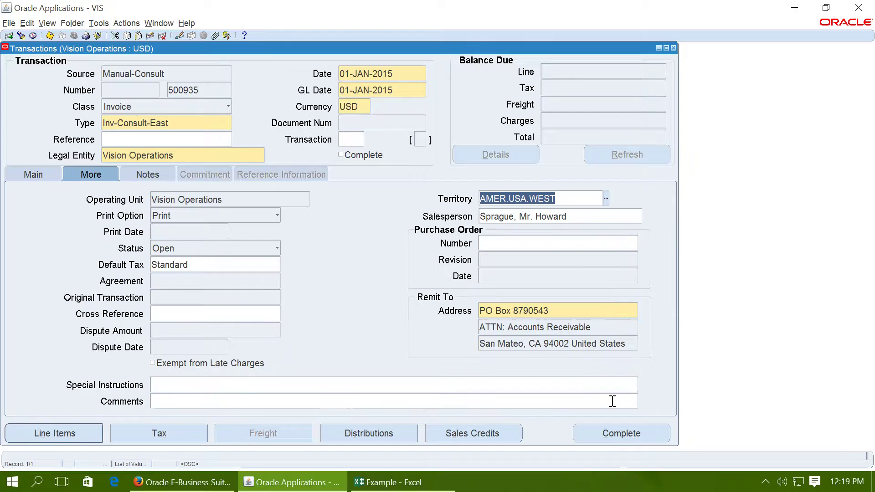
pyautogui.click(43, 177)
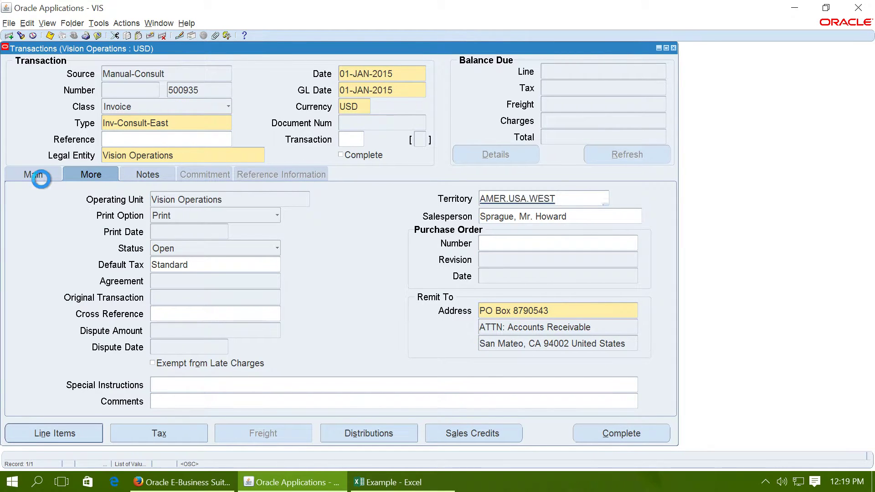
pyautogui.click(616, 434)
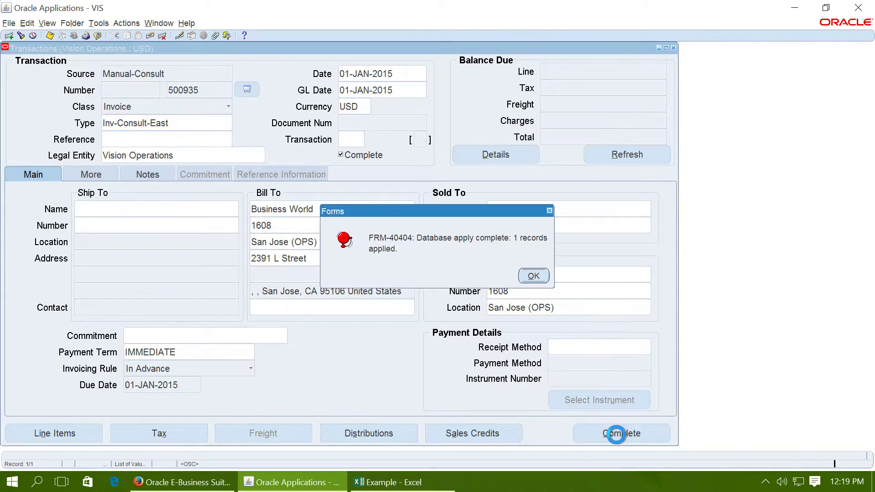
pyautogui.click(533, 276)
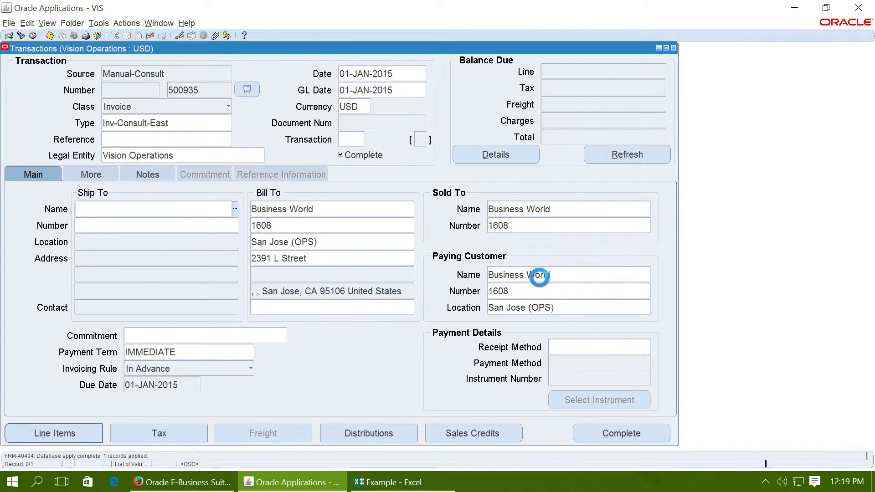
pyautogui.click(98, 23)
pyautogui.click(105, 50)
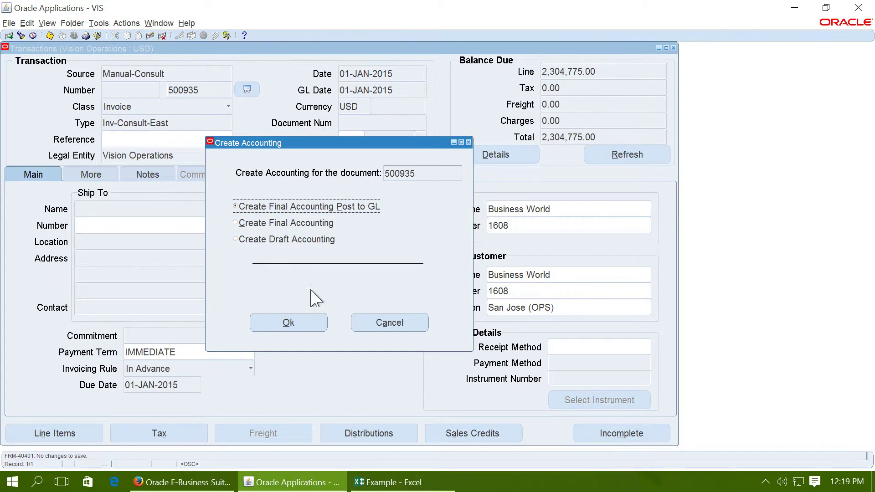
# Step: Run Create Final Accounting Post to GL for invoice 500935 and acknowledge the note
pyautogui.click(296, 321)
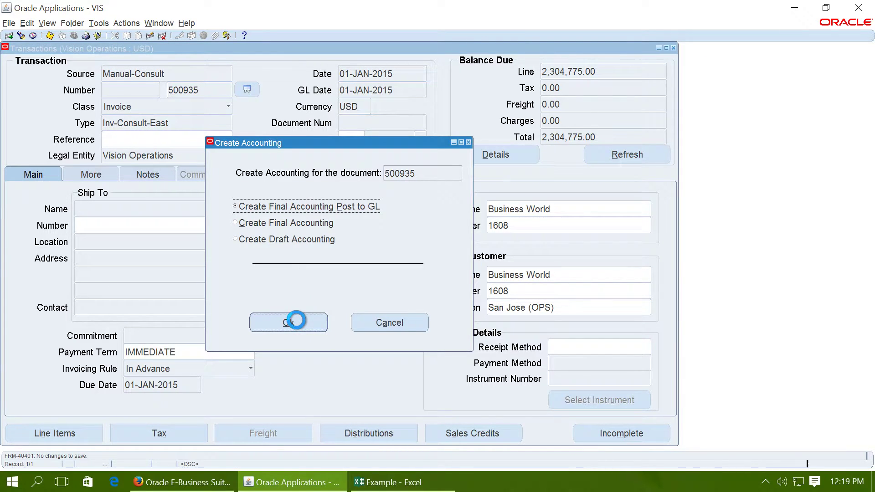
pyautogui.click(524, 274)
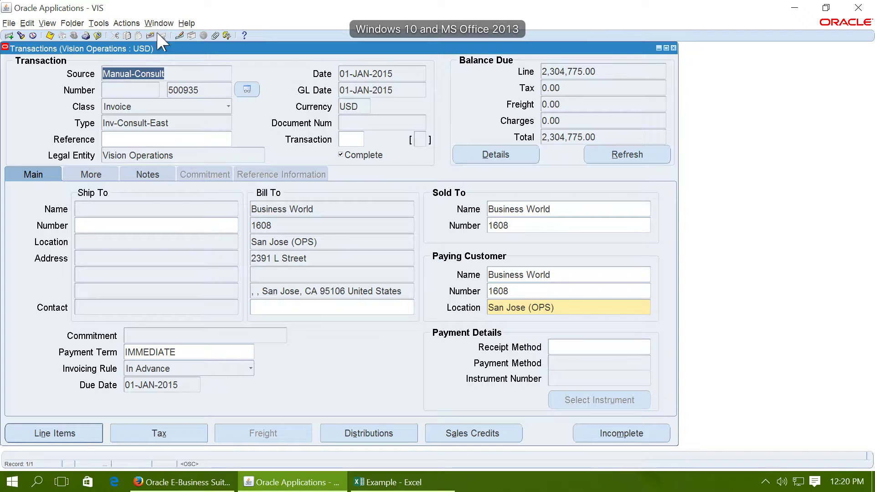
# Step: Check the 2,304,775.00 Receivable debit and Unearned Revenue credit lines, then return to Excel
pyautogui.click(99, 24)
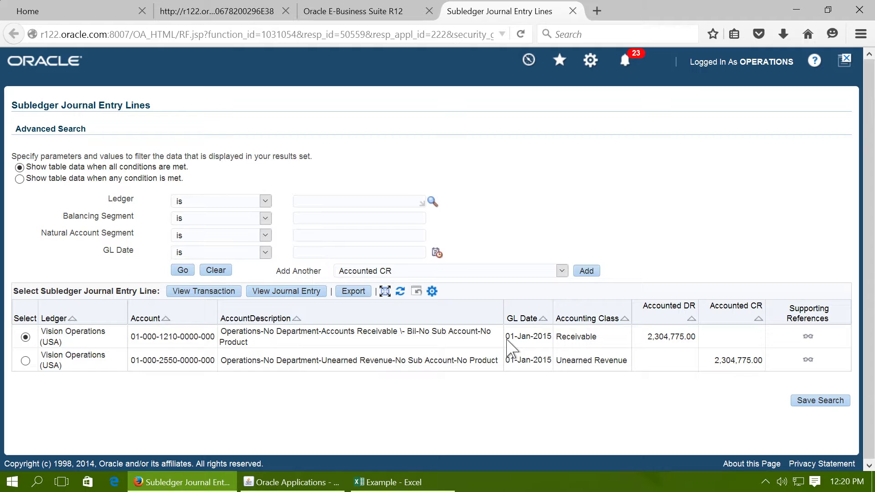
pyautogui.moveTo(506, 341); pyautogui.dragTo(553, 343)
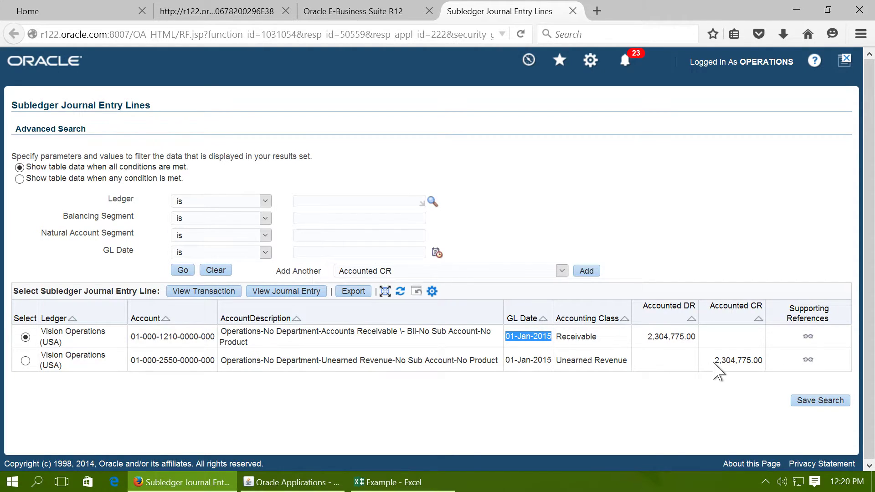
pyautogui.moveTo(560, 363); pyautogui.dragTo(618, 369)
pyautogui.click(641, 370)
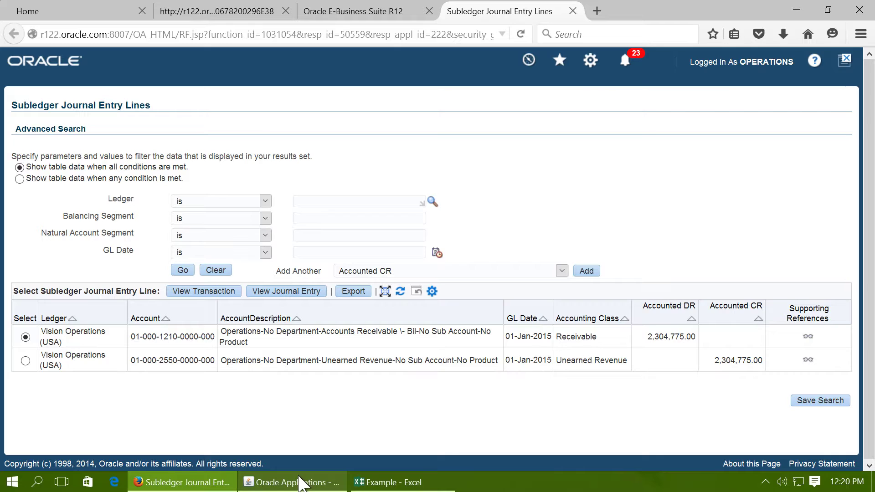
pyautogui.click(364, 482)
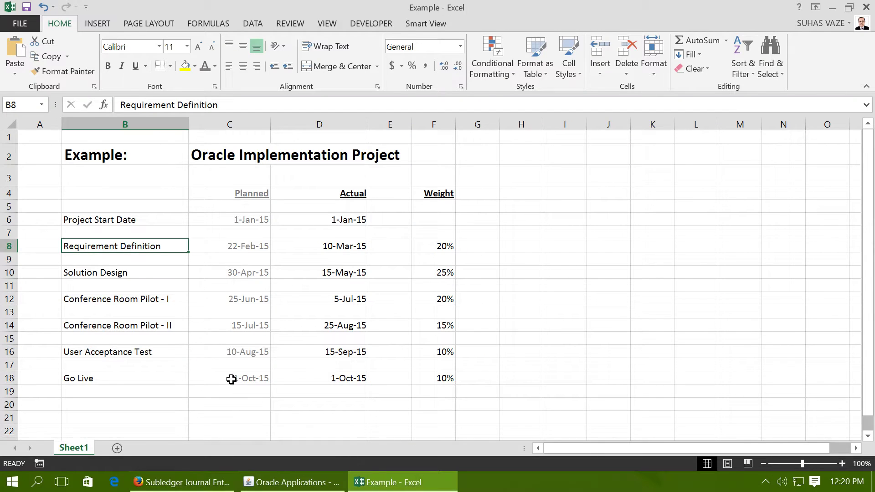
# Step: Read the Requirement Definition milestone's 10-Mar-15 actual date and 20% weight in the Excel sheet
pyautogui.click(341, 248)
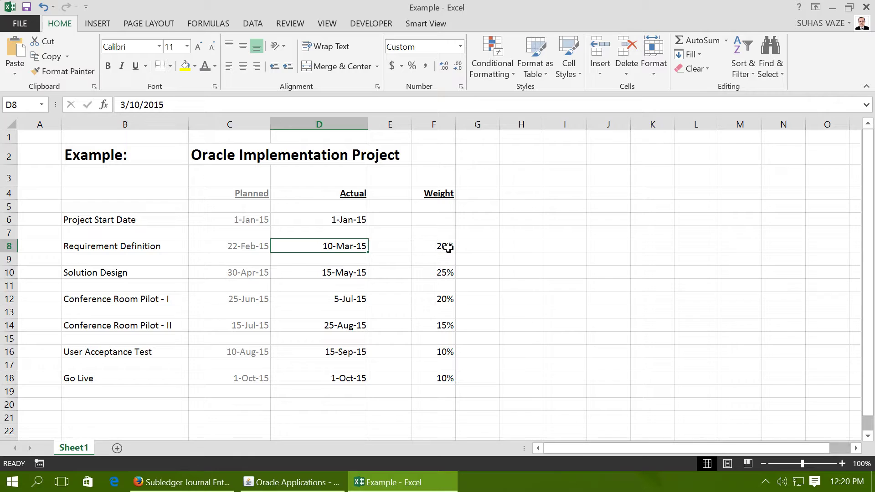
pyautogui.click(446, 246)
# Step: Copy invoice number 500935 from the Oracle form into cell H2 of the Example workbook
pyautogui.click(303, 482)
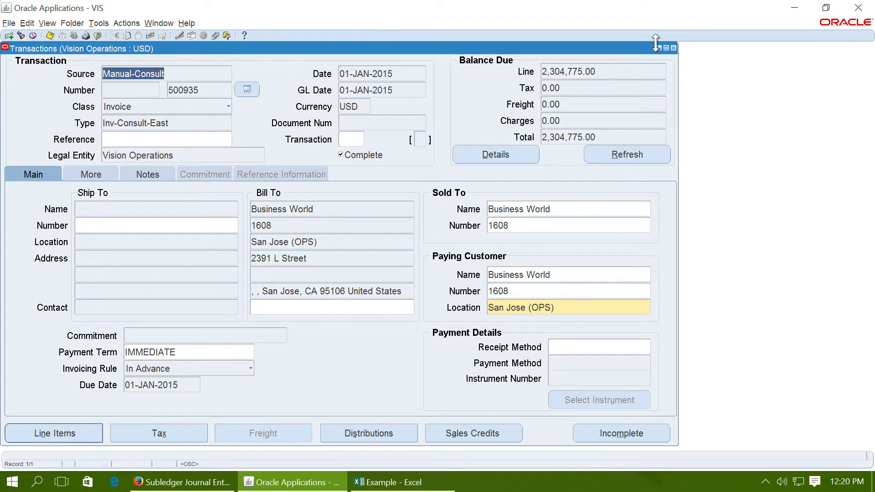
pyautogui.click(214, 91)
pyautogui.hotkey('ctrl', 'c')
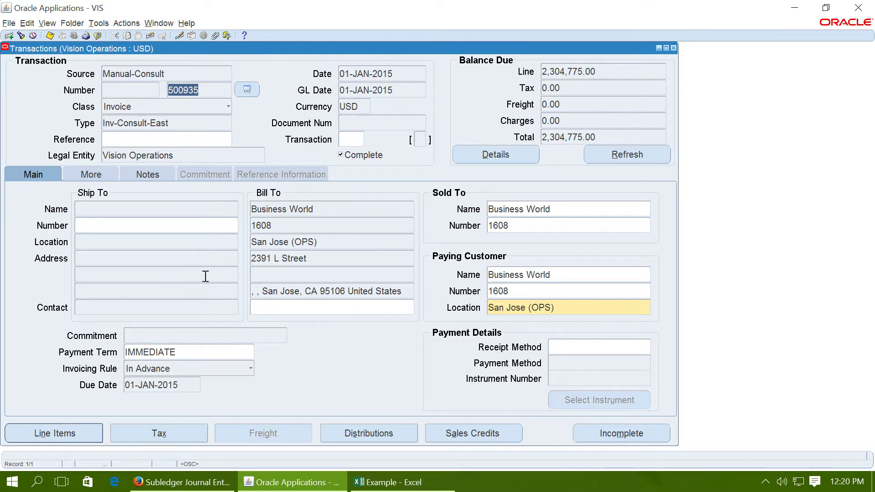
pyautogui.moveTo(364, 482)
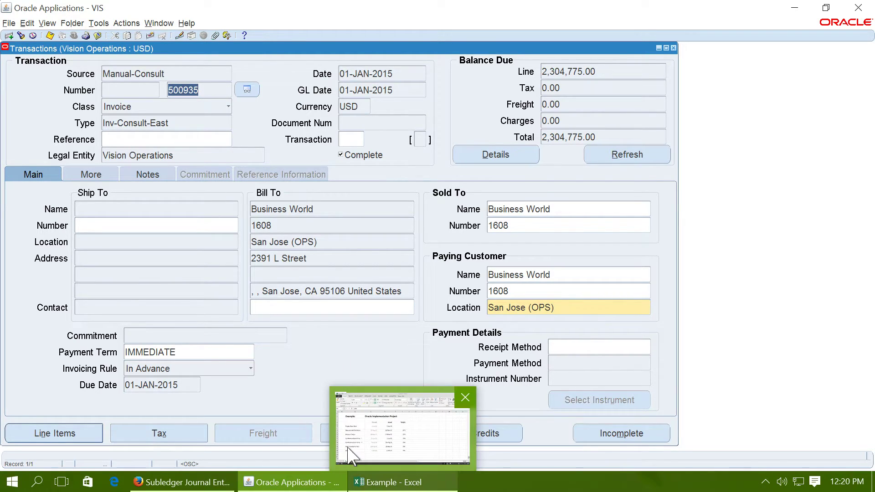
pyautogui.click(383, 481)
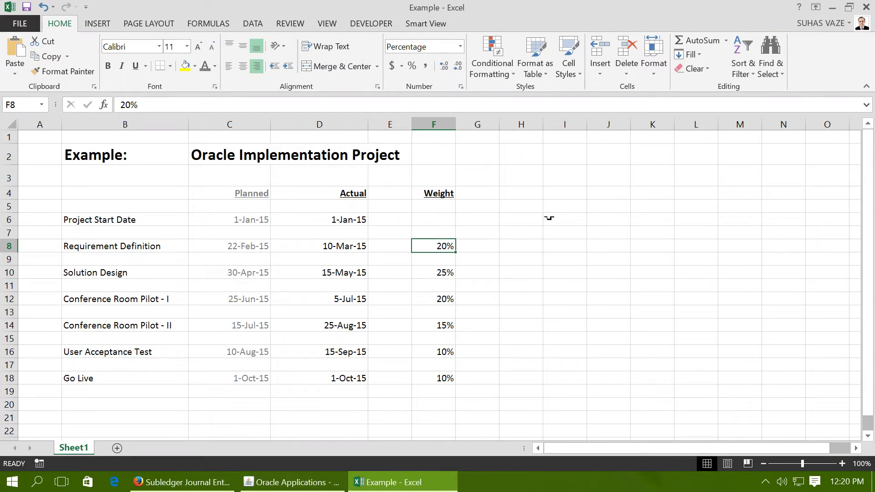
pyautogui.click(511, 146)
pyautogui.hotkey('ctrl', 'v')
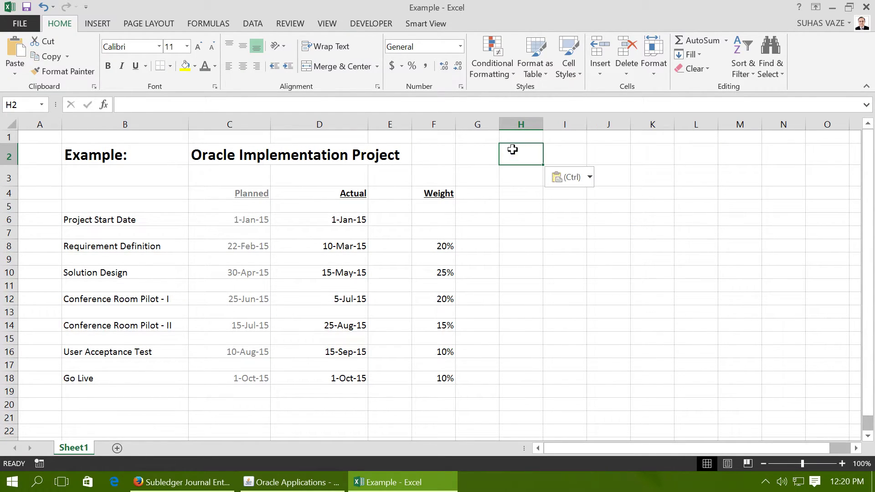
pyautogui.click(534, 228)
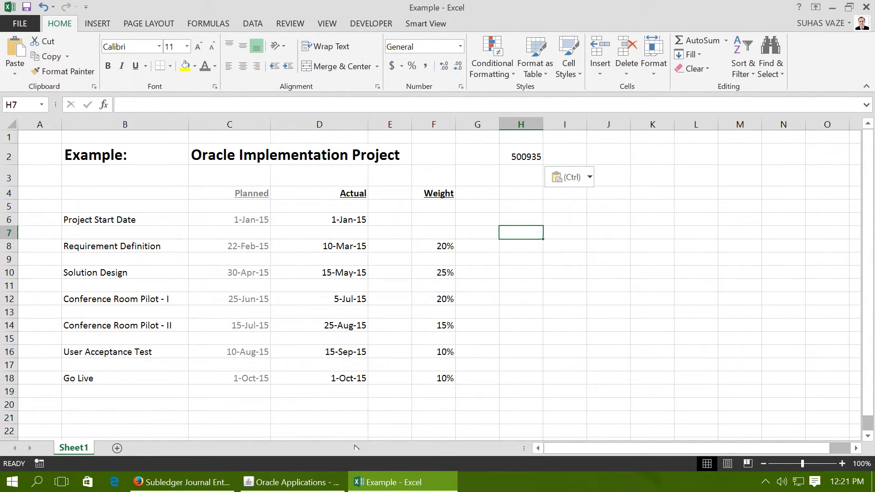
pyautogui.click(277, 484)
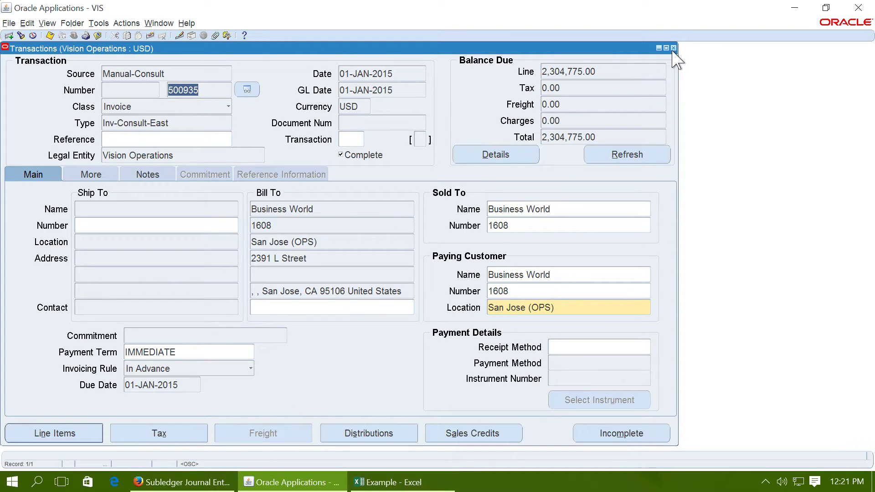
# Step: Close the invoice form and expand Control > Accounting in the Navigator to list Revenue Recognition
pyautogui.click(673, 48)
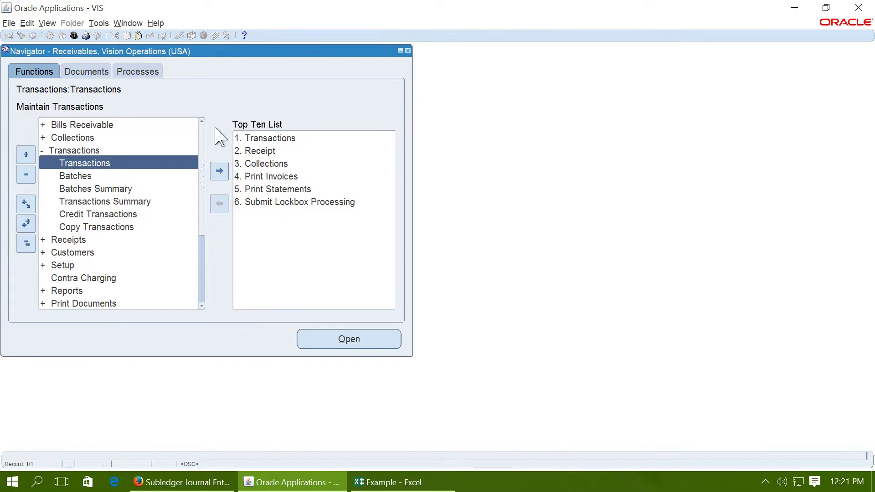
pyautogui.click(25, 245)
pyautogui.doubleClick(82, 252)
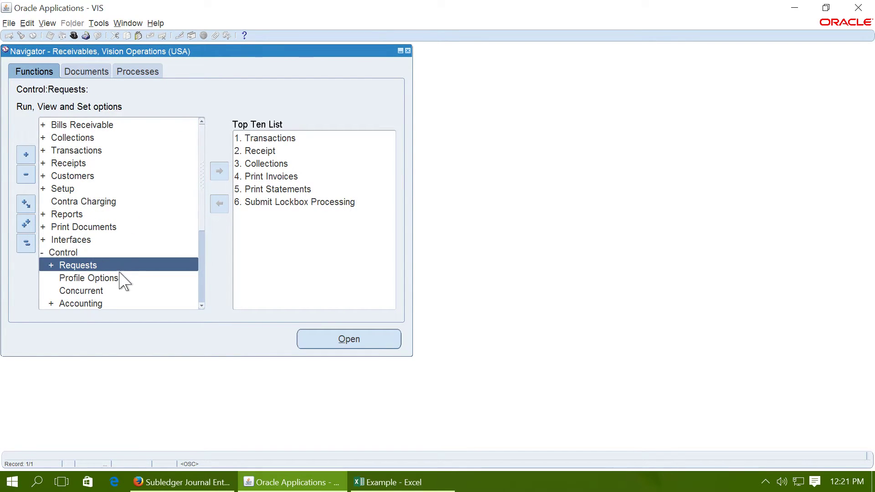
pyautogui.doubleClick(85, 303)
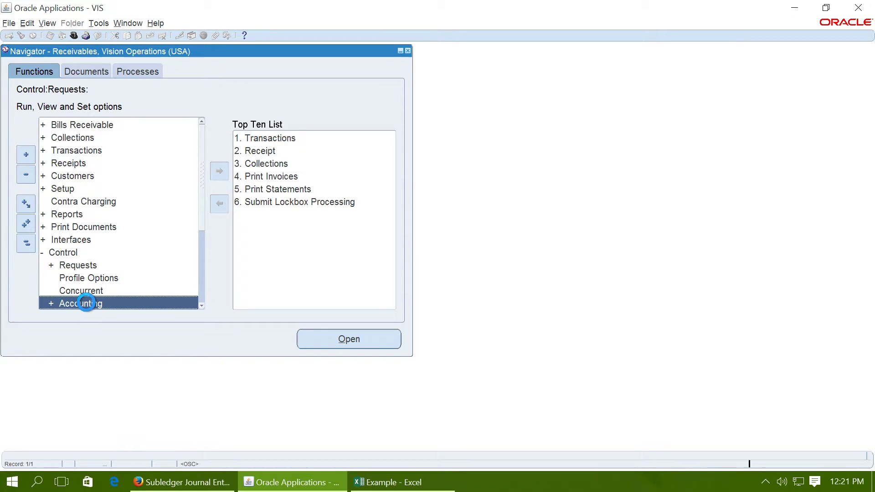
pyautogui.click(201, 306)
pyautogui.click(201, 306)
pyautogui.click(201, 305)
pyautogui.click(201, 306)
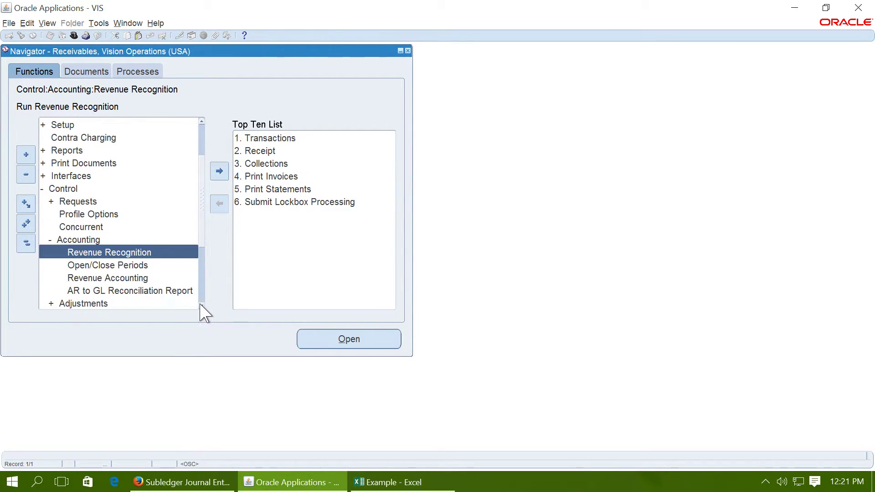
# Step: Query transaction 500935 in Revenue Accounting, showing 2,304,775.00 unscheduled Milestone Revenue
pyautogui.click(125, 277)
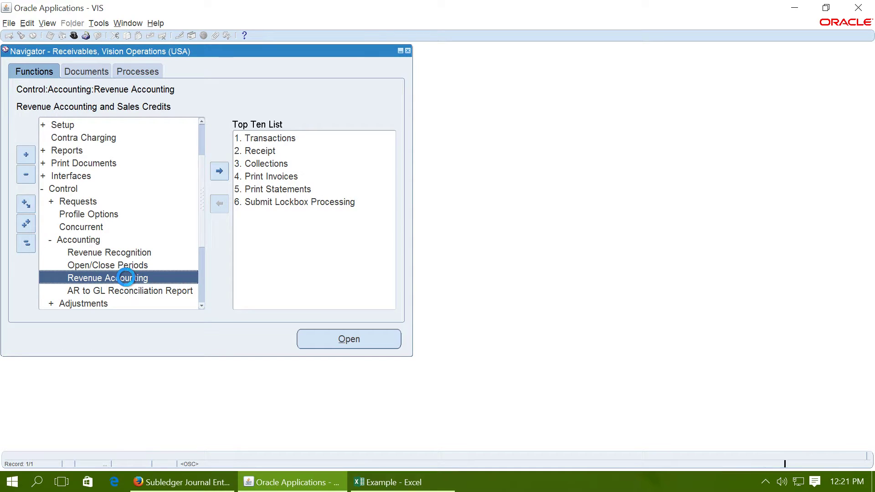
pyautogui.doubleClick(126, 277)
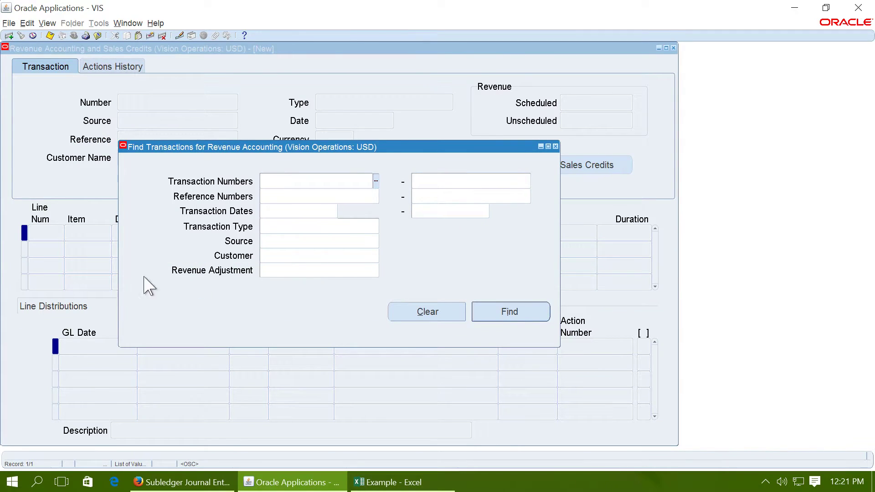
pyautogui.hotkey('ctrl', 'v')
pyautogui.press('Tab')
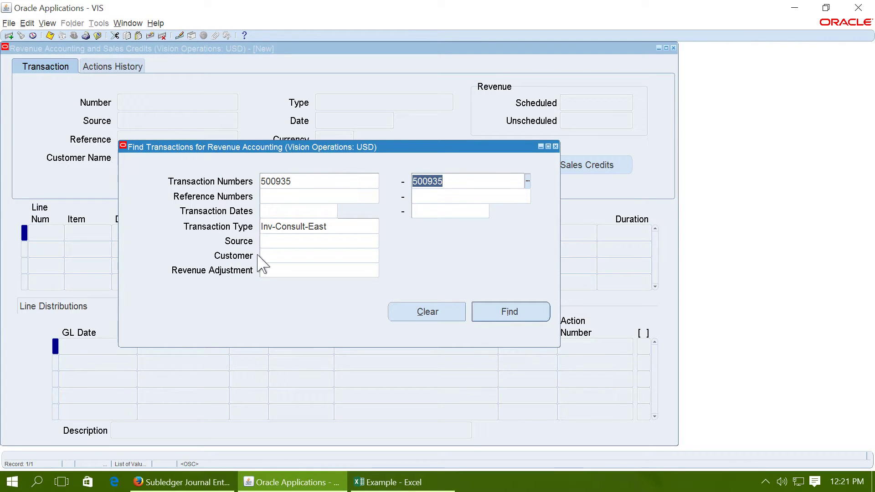
pyautogui.click(522, 305)
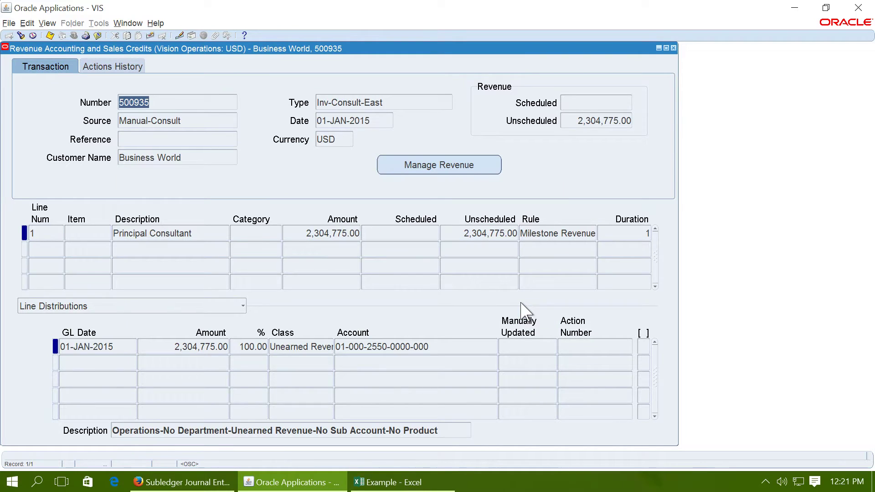
# Step: Start Manage Revenue to schedule revenue, with no salesperson limit and all lines kept
pyautogui.click(420, 167)
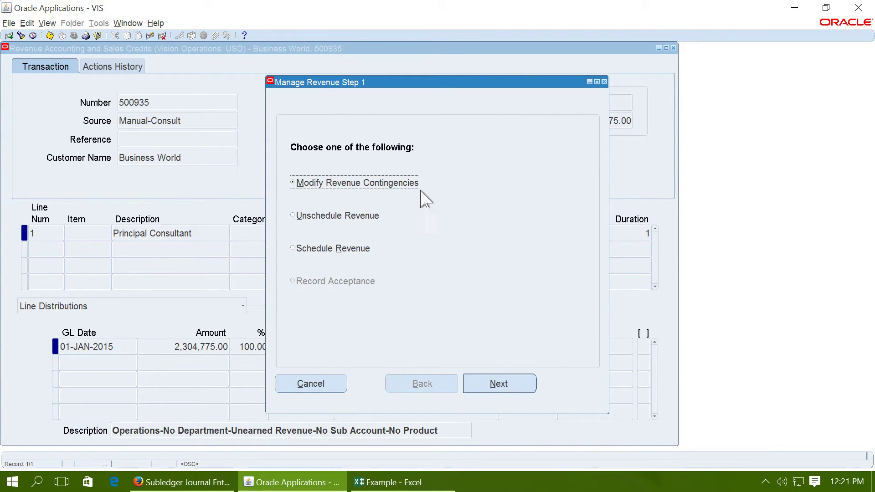
pyautogui.click(300, 245)
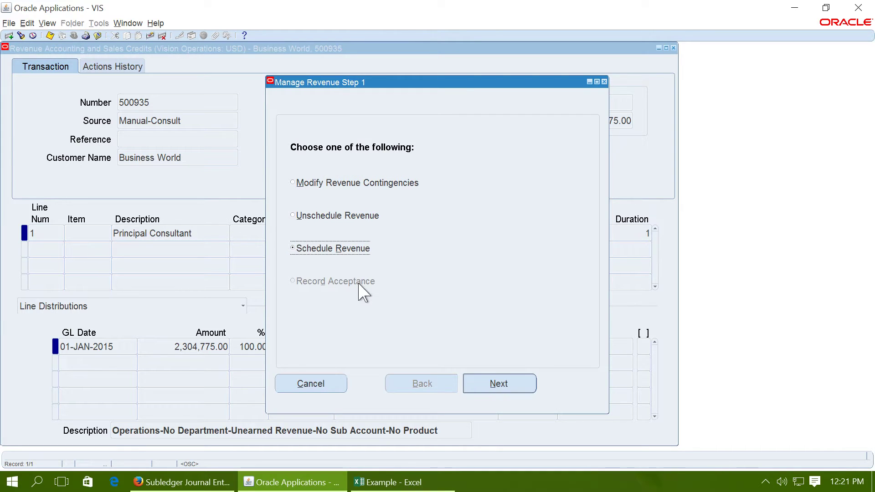
pyautogui.click(509, 392)
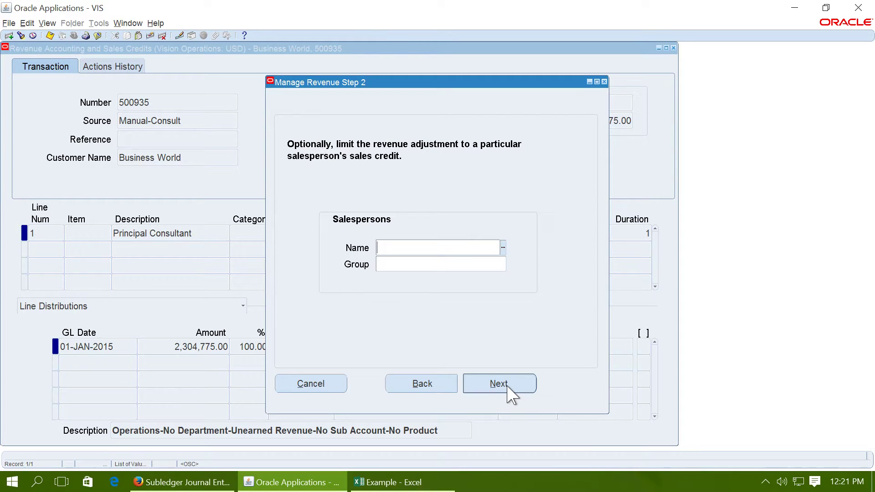
pyautogui.click(508, 387)
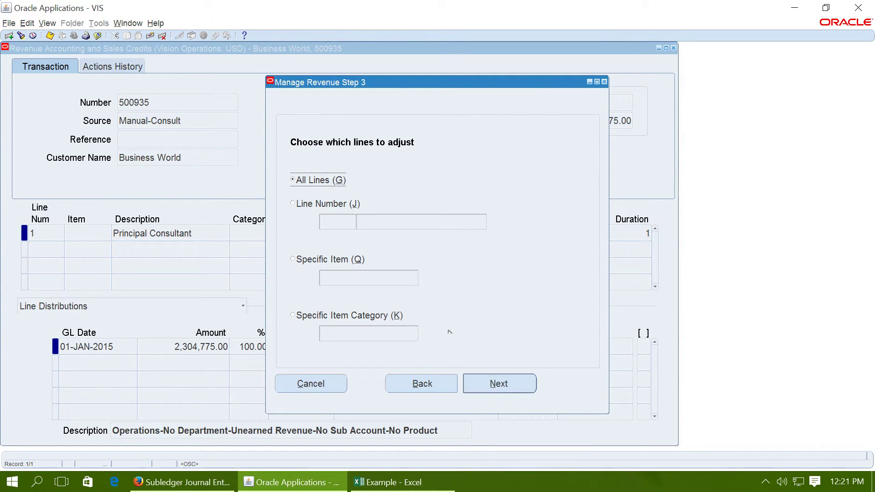
pyautogui.click(502, 387)
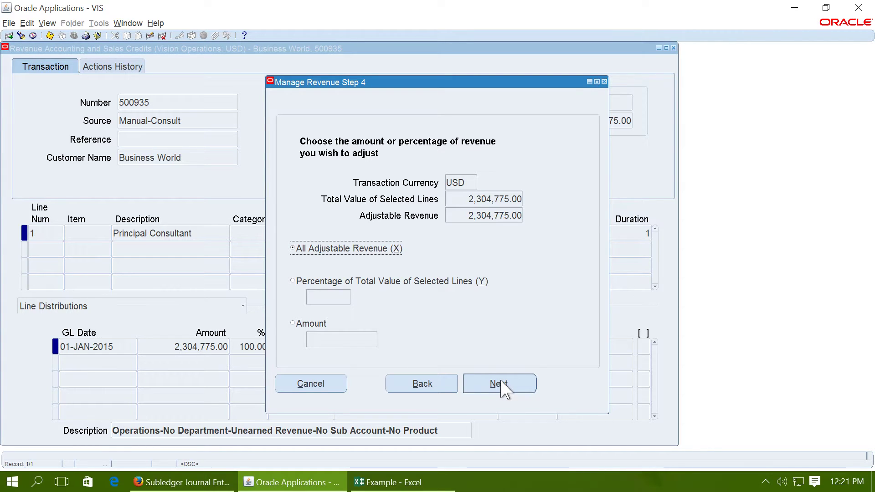
# Step: Choose to adjust by 20 percent of the selected lines' total value
pyautogui.click(311, 283)
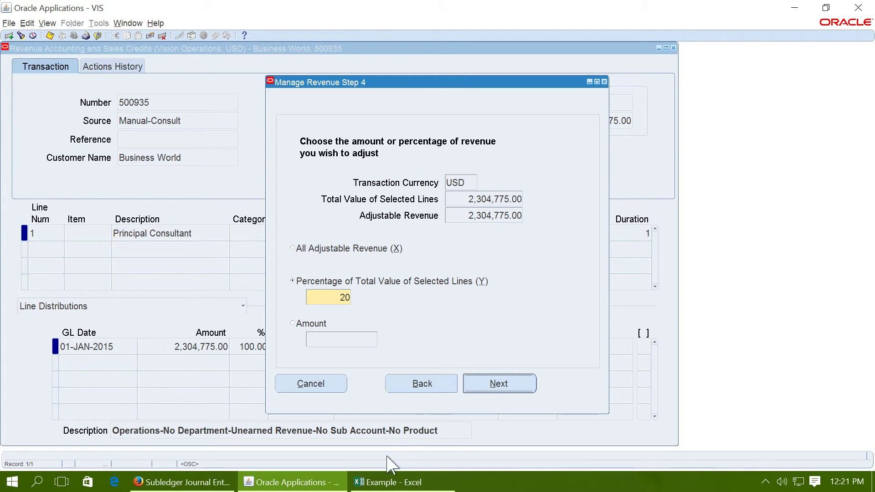
pyautogui.click(383, 483)
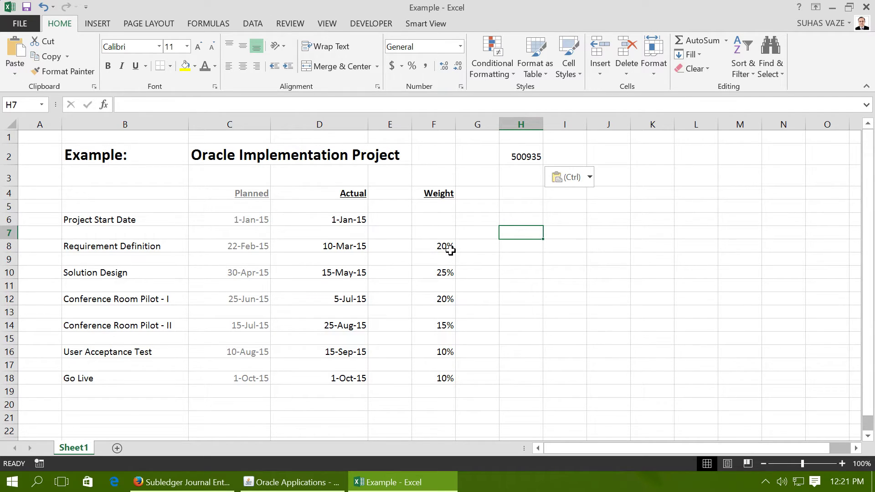
pyautogui.click(294, 484)
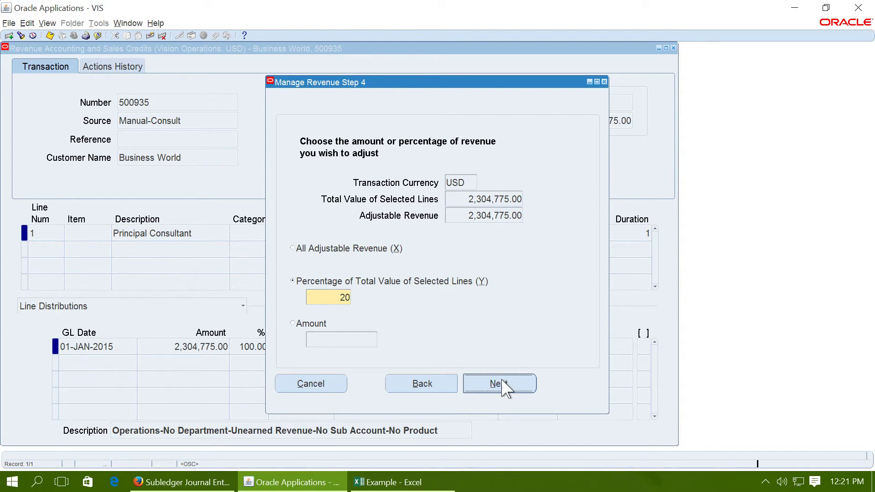
# Step: Replace the 01-JAN-2015 GL date with the milestone date 10-MAR-2015
pyautogui.click(501, 385)
pyautogui.click(406, 201)
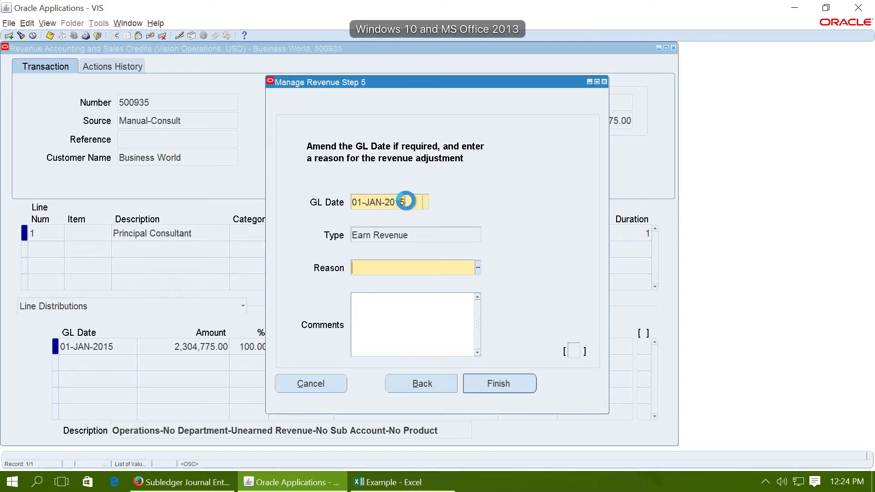
pyautogui.doubleClick(405, 201)
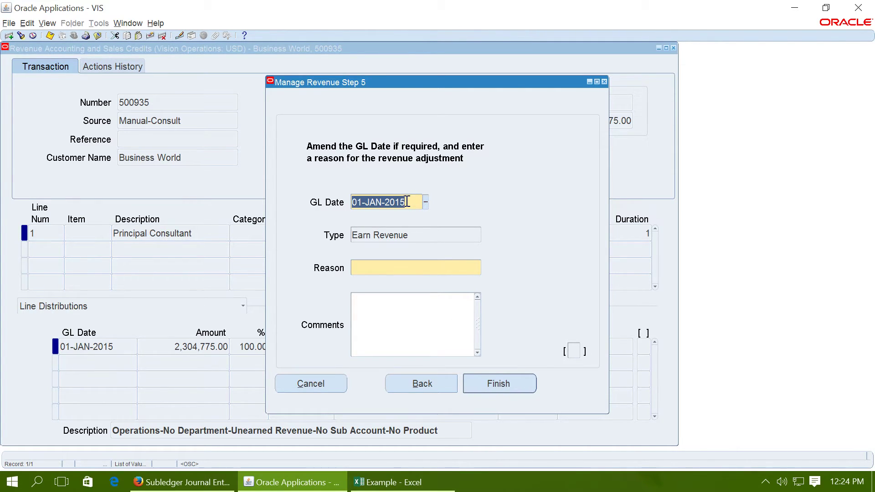
pyautogui.click(363, 483)
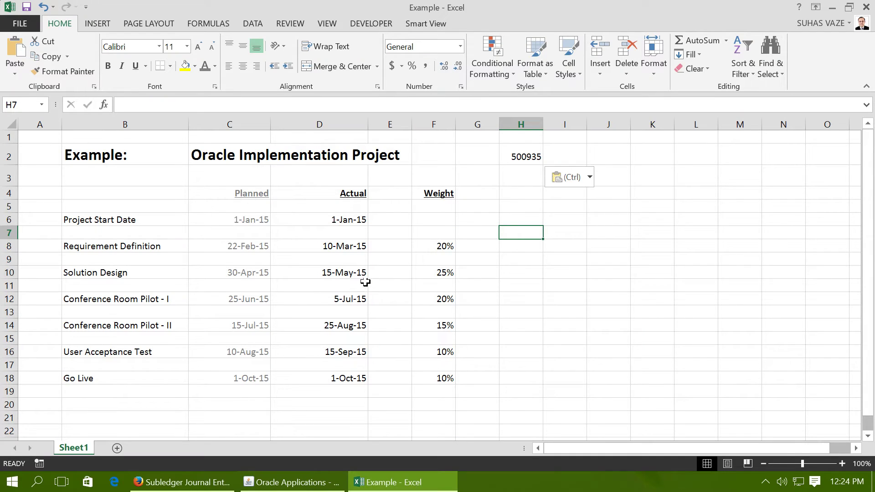
pyautogui.click(291, 483)
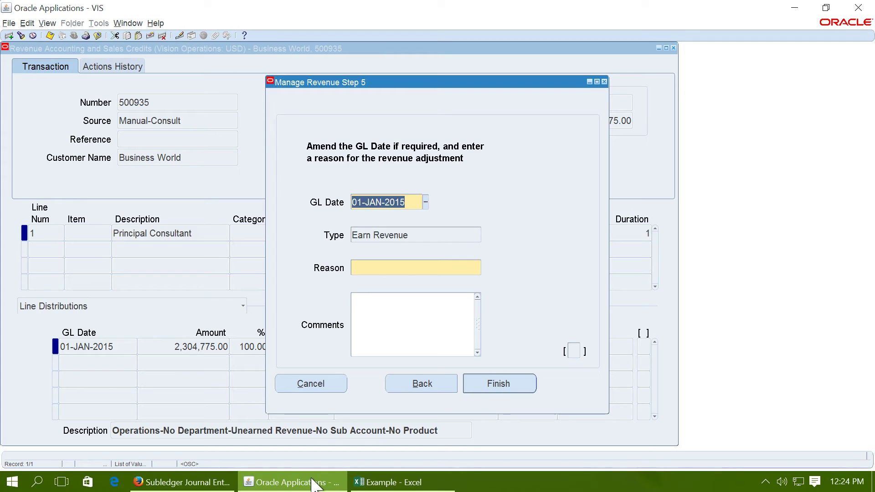
pyautogui.write('10-MA')
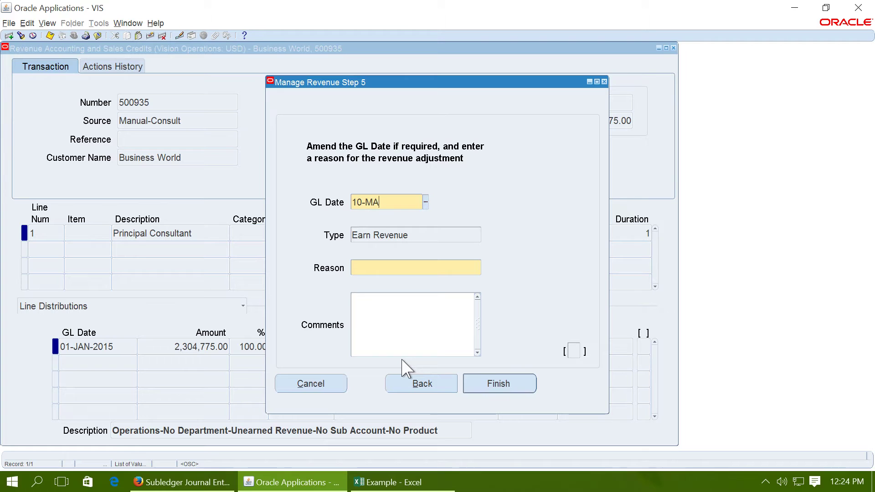
pyautogui.write('R-201')
pyautogui.write('5')
pyautogui.press('Tab')
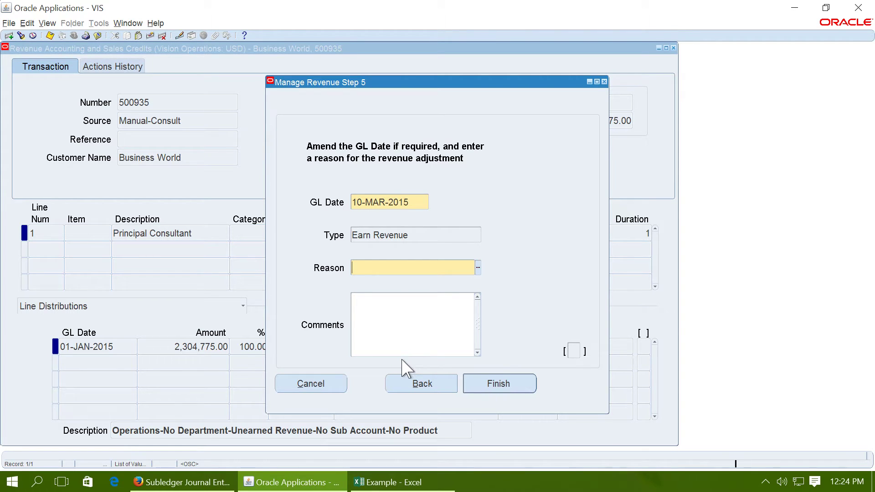
# Step: Pick reason Other, comment 'Completio', then finish and save the 460,955.00 recognition and close the window
pyautogui.click(478, 268)
pyautogui.click(22, 115)
pyautogui.doubleClick(23, 115)
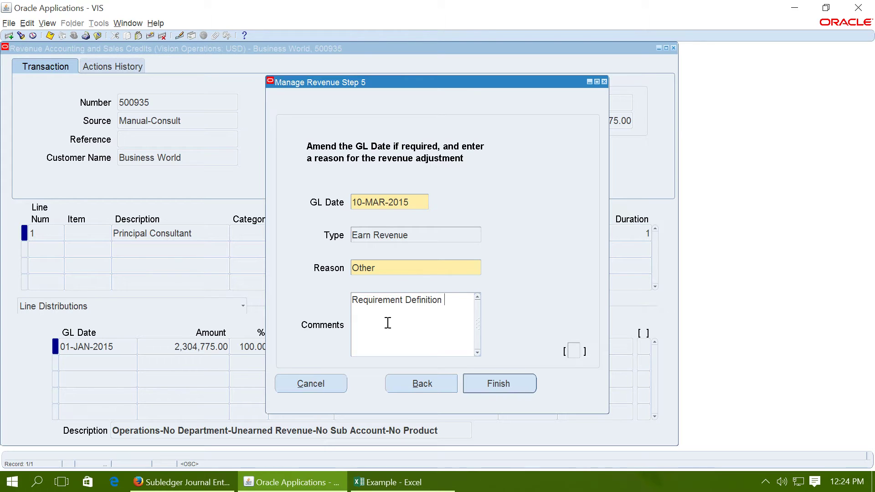
pyautogui.write('Completion')
pyautogui.click(499, 385)
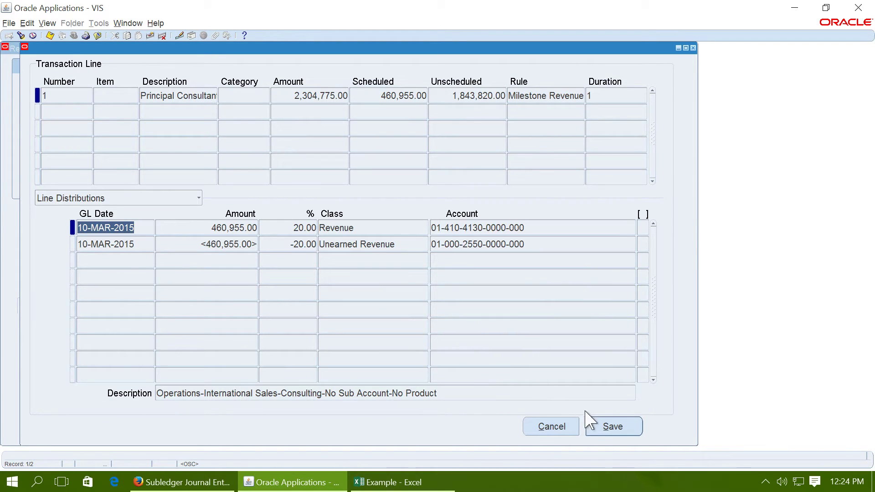
pyautogui.click(594, 418)
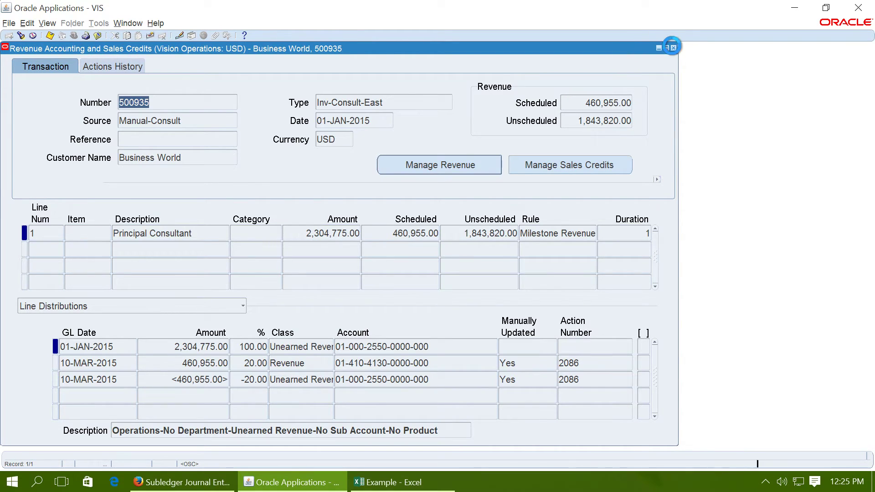
pyautogui.click(674, 47)
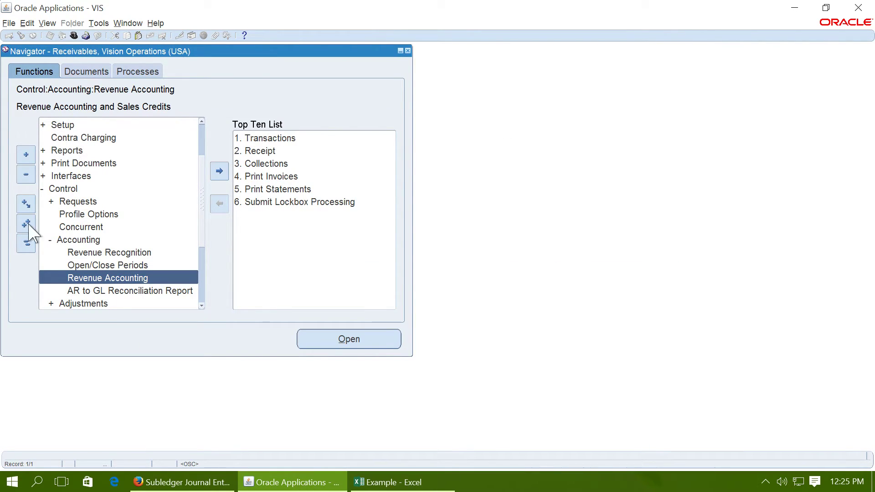
# Step: Open Transactions > Transactions and query invoice 500935
pyautogui.click(26, 243)
pyautogui.doubleClick(77, 150)
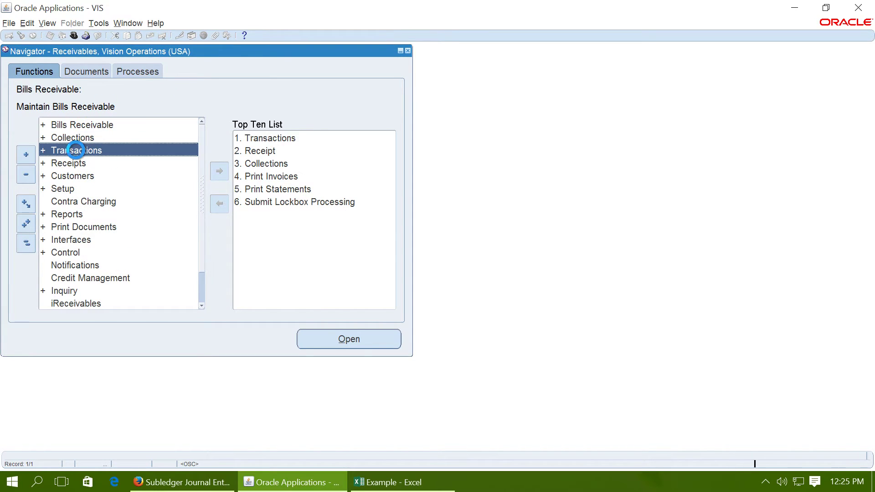
pyautogui.click(92, 163)
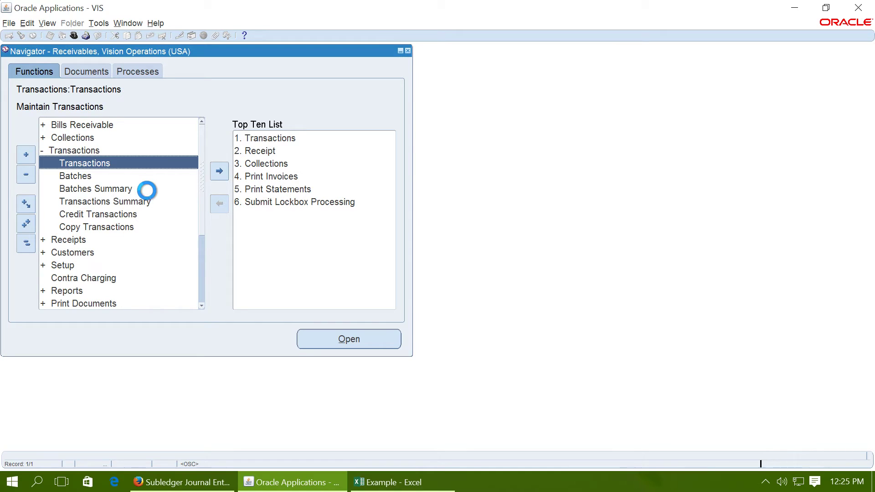
pyautogui.click(369, 483)
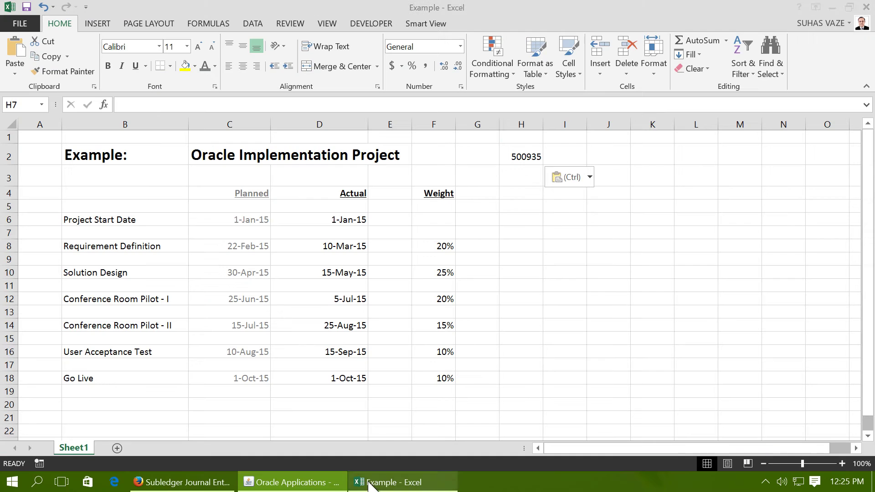
pyautogui.click(525, 154)
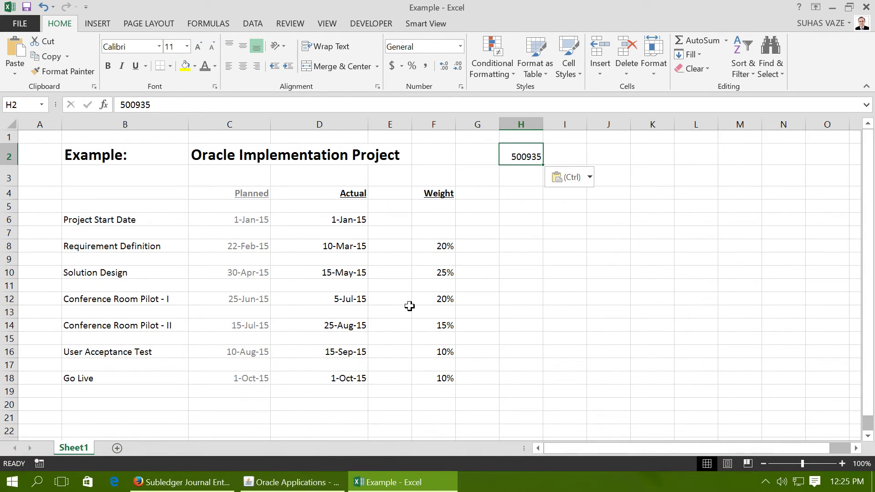
pyautogui.click(285, 483)
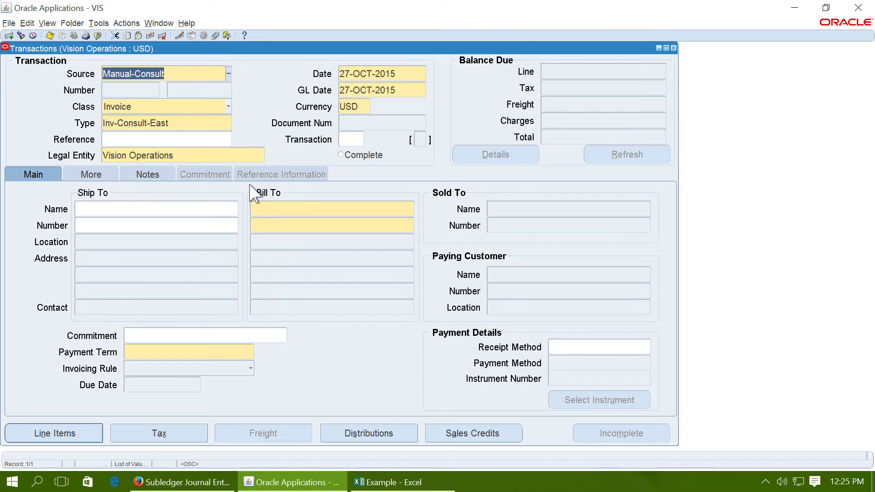
pyautogui.press('F11')
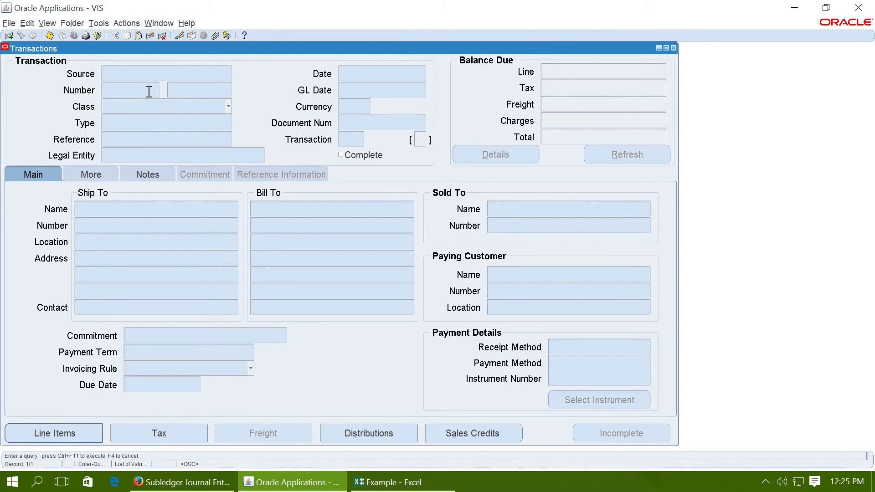
pyautogui.click(187, 92)
pyautogui.write('500935')
pyautogui.hotkey('shift', 'Tab')
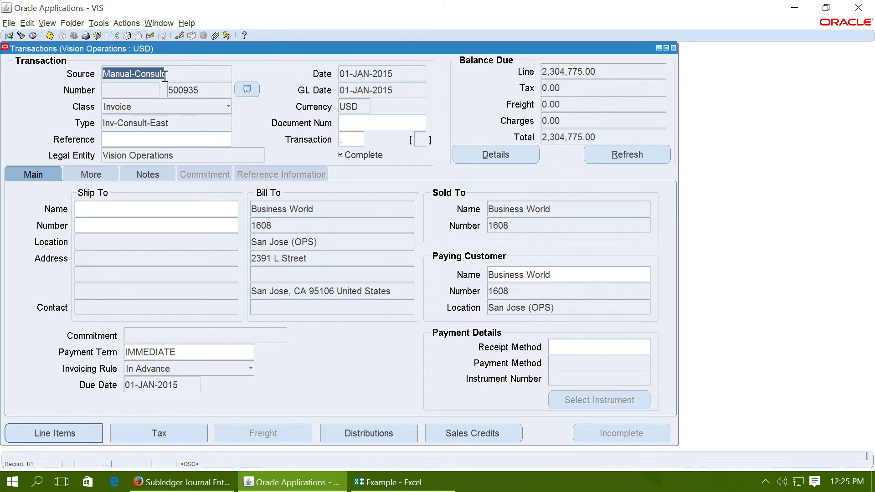
# Step: Create final accounting for invoice 500935 and acknowledge the success note
pyautogui.click(102, 24)
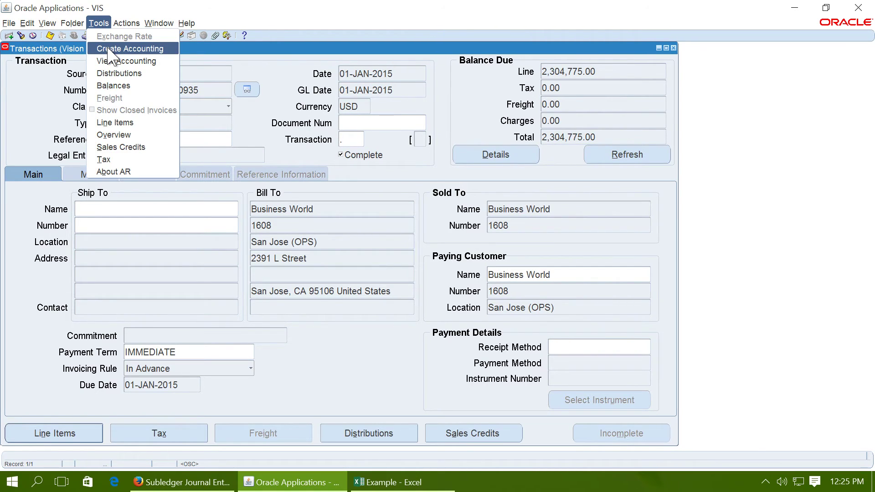
pyautogui.click(108, 48)
pyautogui.click(271, 319)
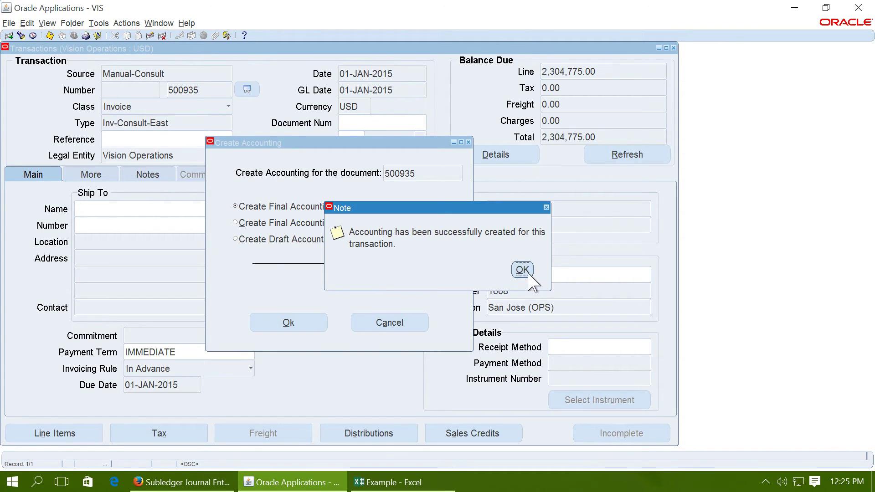
pyautogui.click(523, 269)
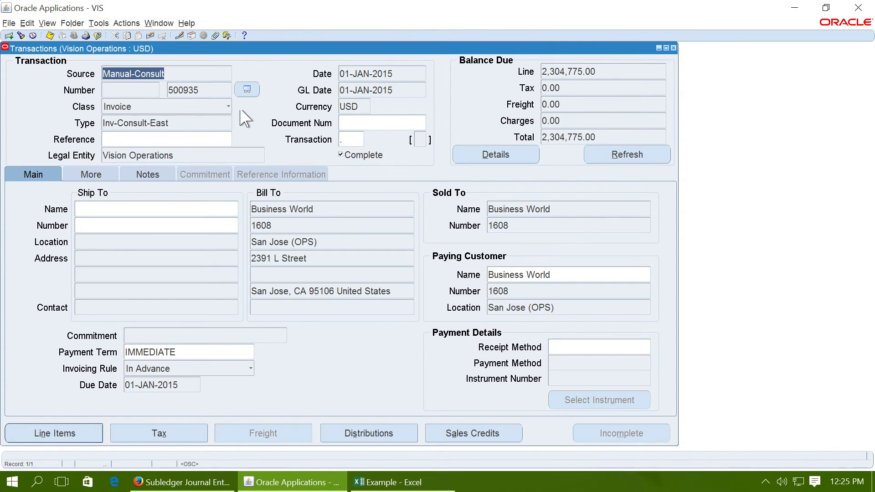
# Step: View the invoice's subledger lines: 10-Mar-2015 Unearned Revenue debit and Revenue credit of 460,955.00
pyautogui.click(99, 23)
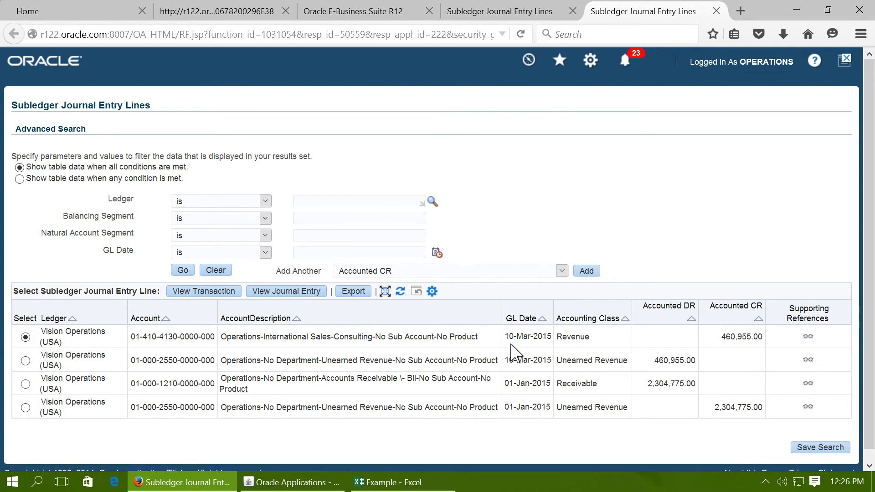
pyautogui.moveTo(508, 338); pyautogui.dragTo(547, 338)
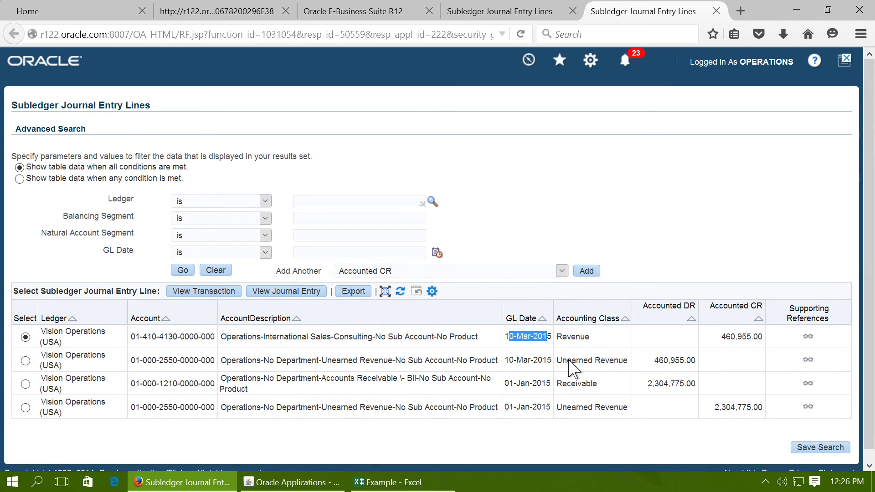
pyautogui.click(611, 362)
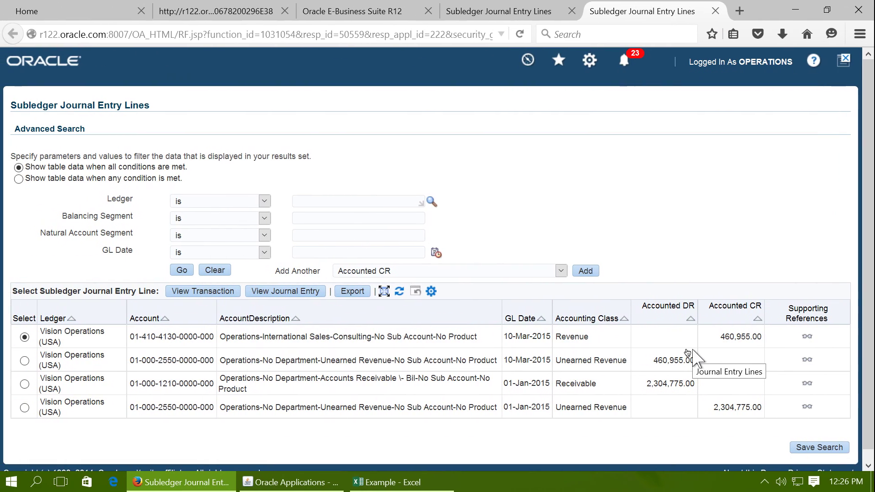
pyautogui.click(389, 482)
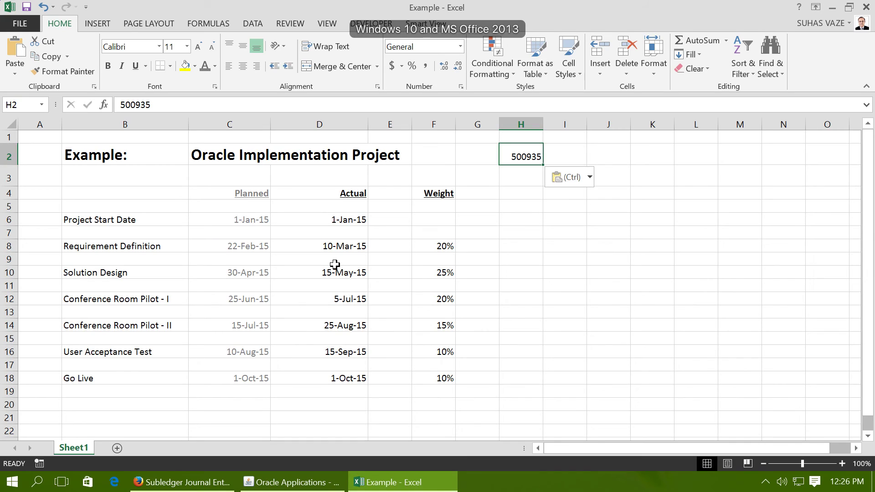